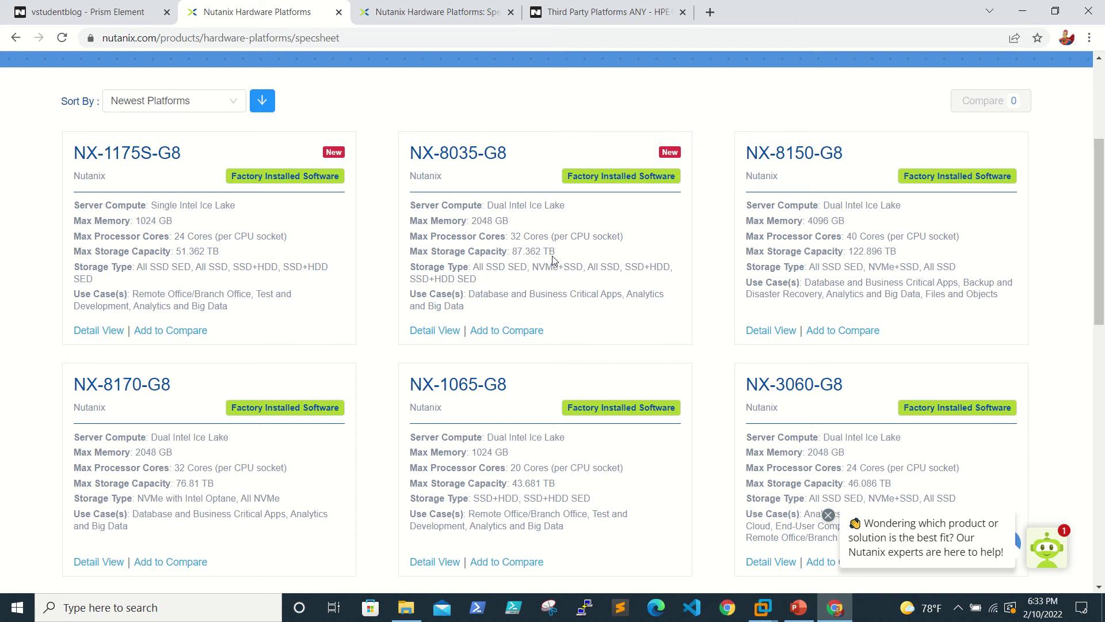
# Look through the Nutanix NX hardware platform spec sheets, from the G8 models down to the G7 models
pyautogui.scroll(-1, 552, 261)
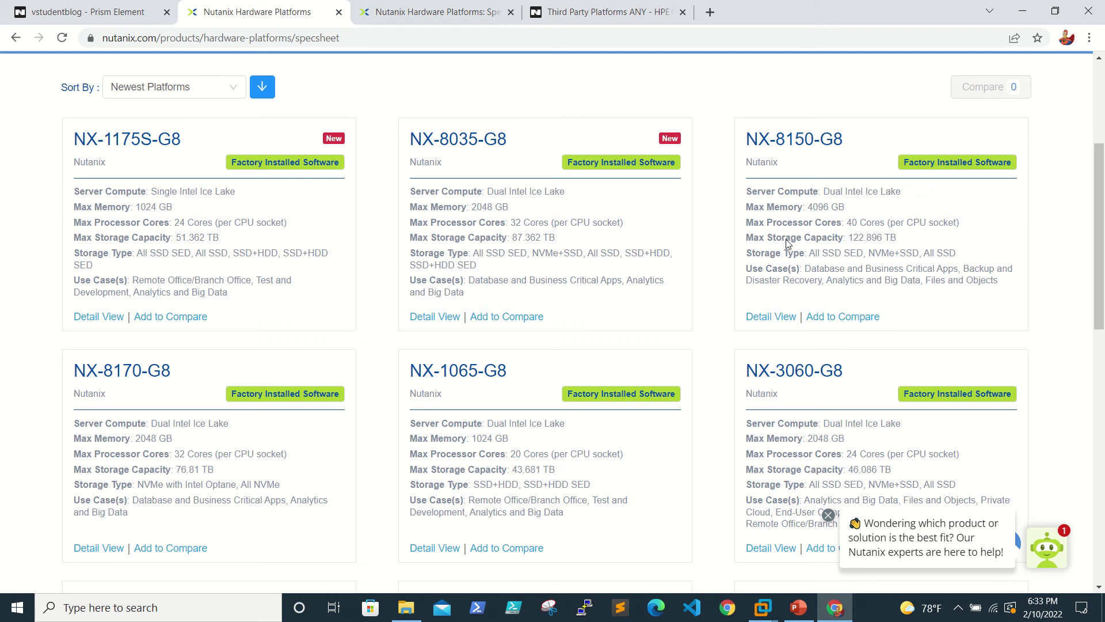
pyautogui.scroll(-2, 846, 282)
pyautogui.scroll(-3, 846, 282)
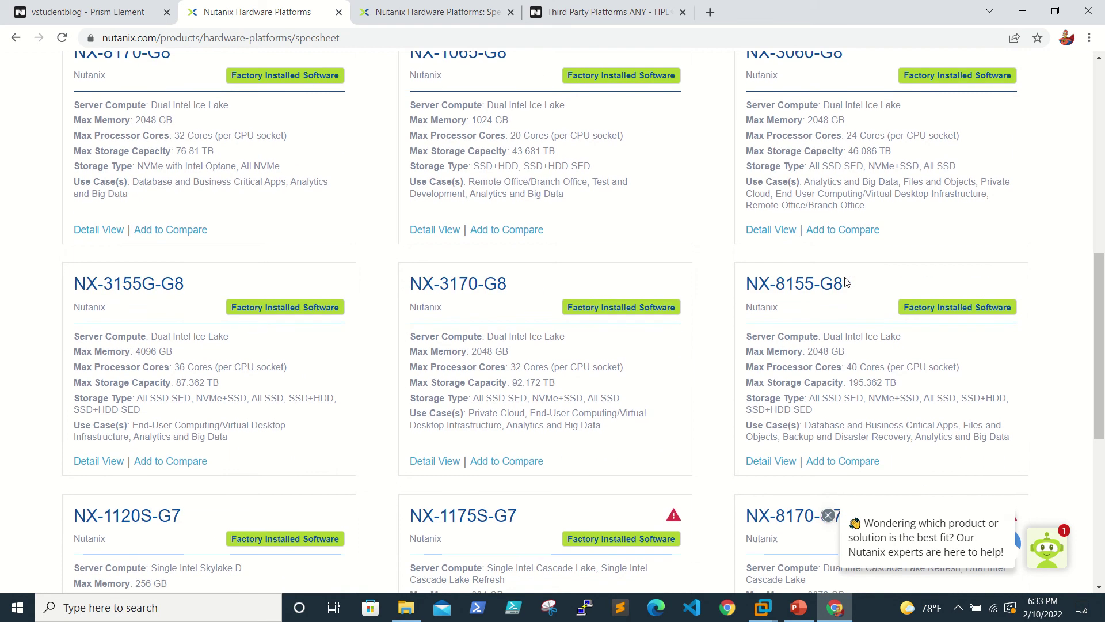
pyautogui.scroll(-2, 846, 281)
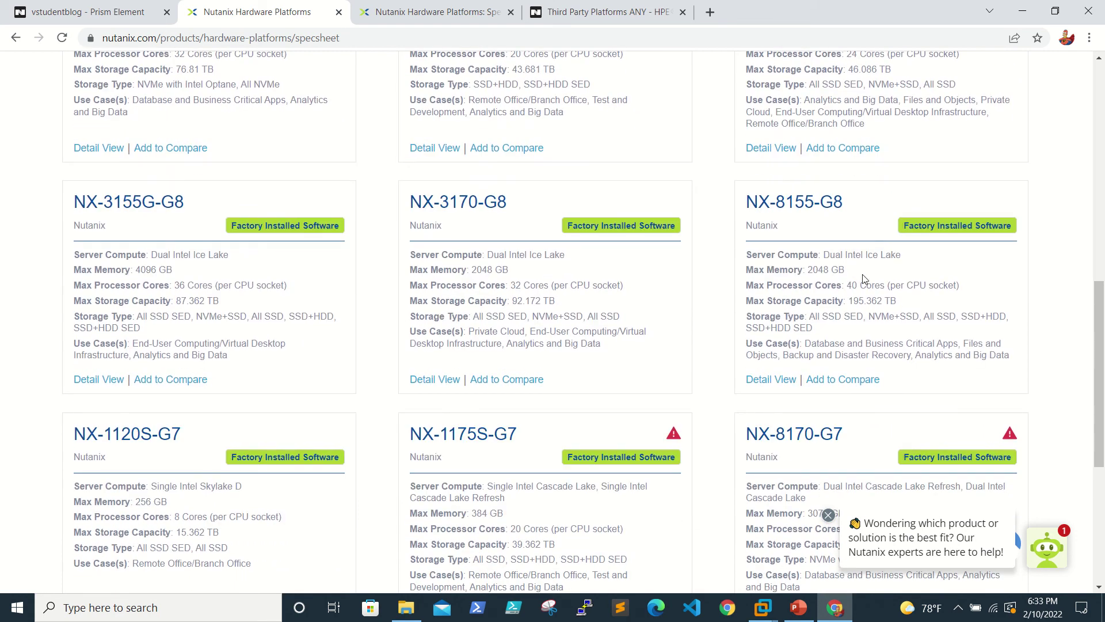
pyautogui.scroll(-1, 870, 342)
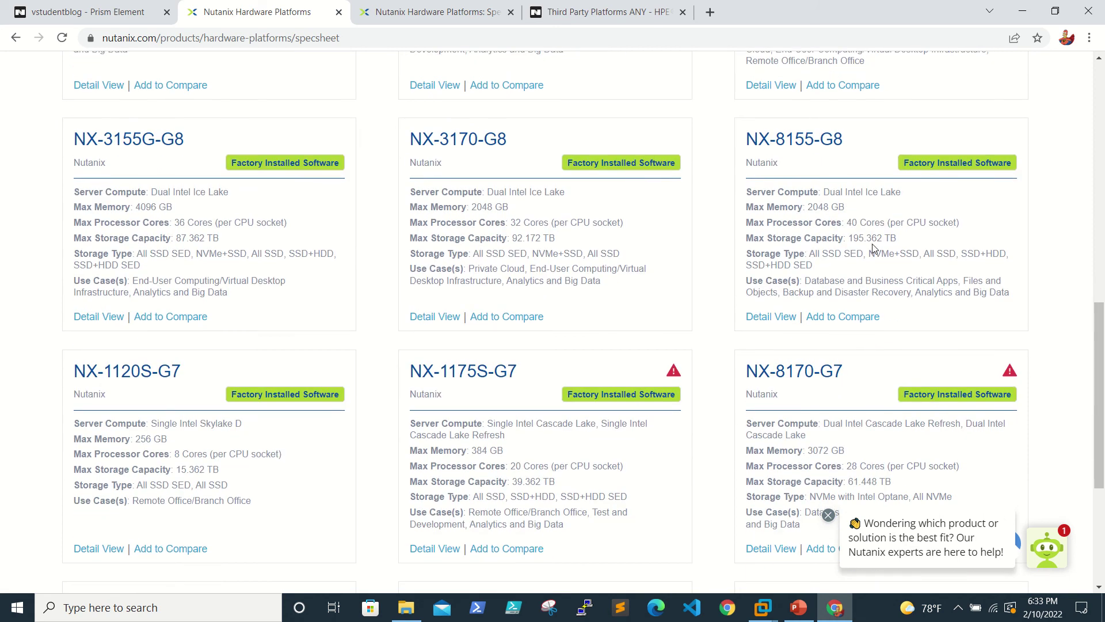
pyautogui.scroll(-5, 910, 293)
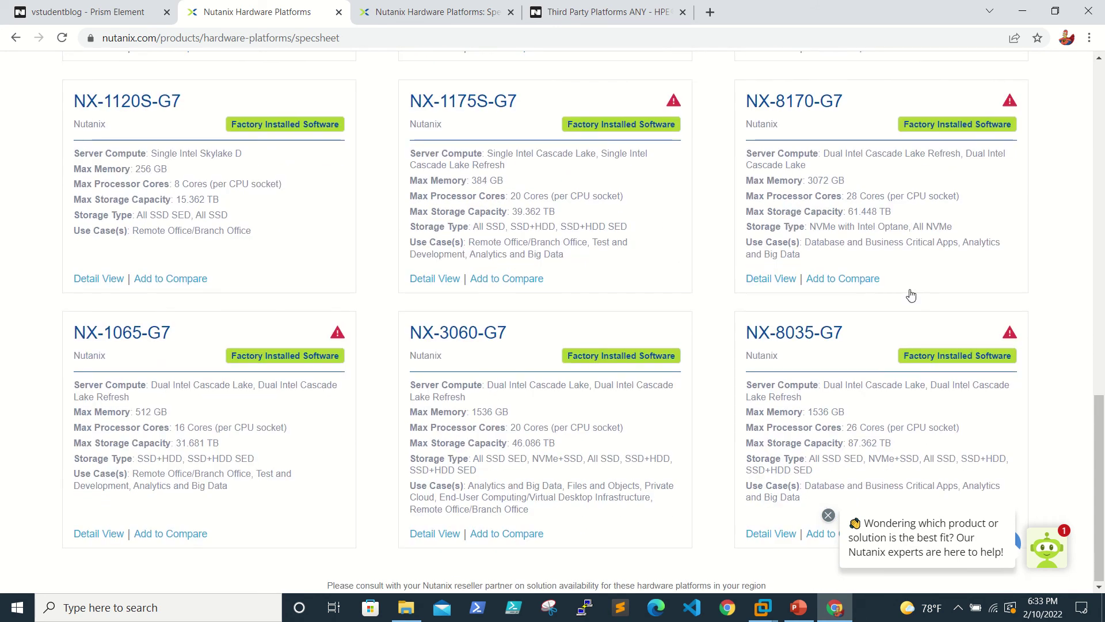
pyautogui.scroll(7, 911, 295)
pyautogui.scroll(10, 910, 294)
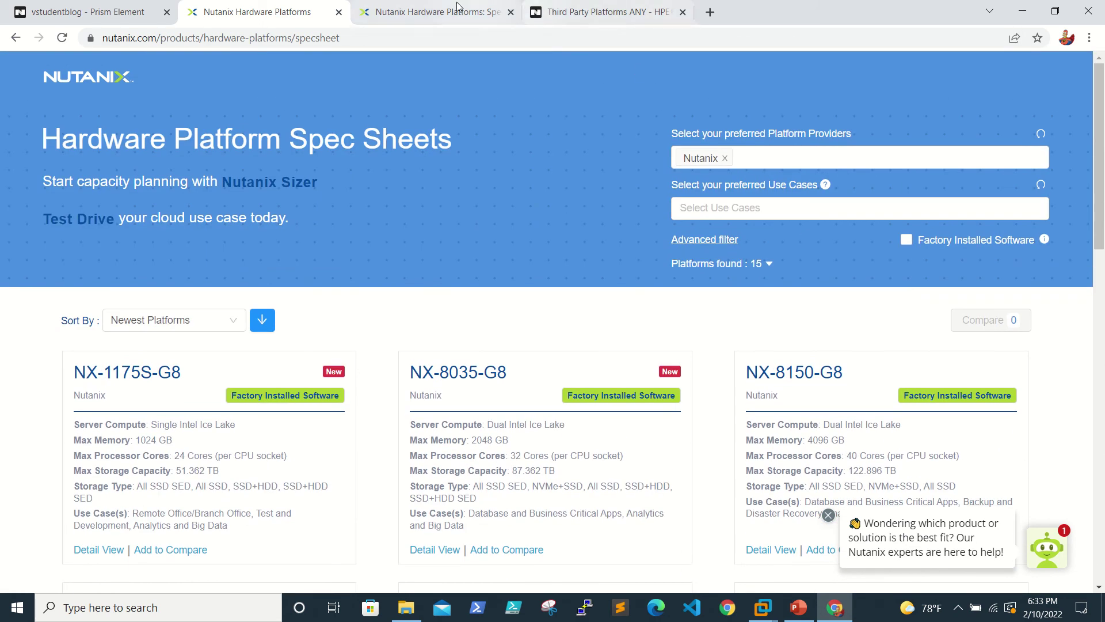
# Switch to the Nutanix hardware platforms page and view the third-party server vendors and their compatibility lists
pyautogui.click(411, 12)
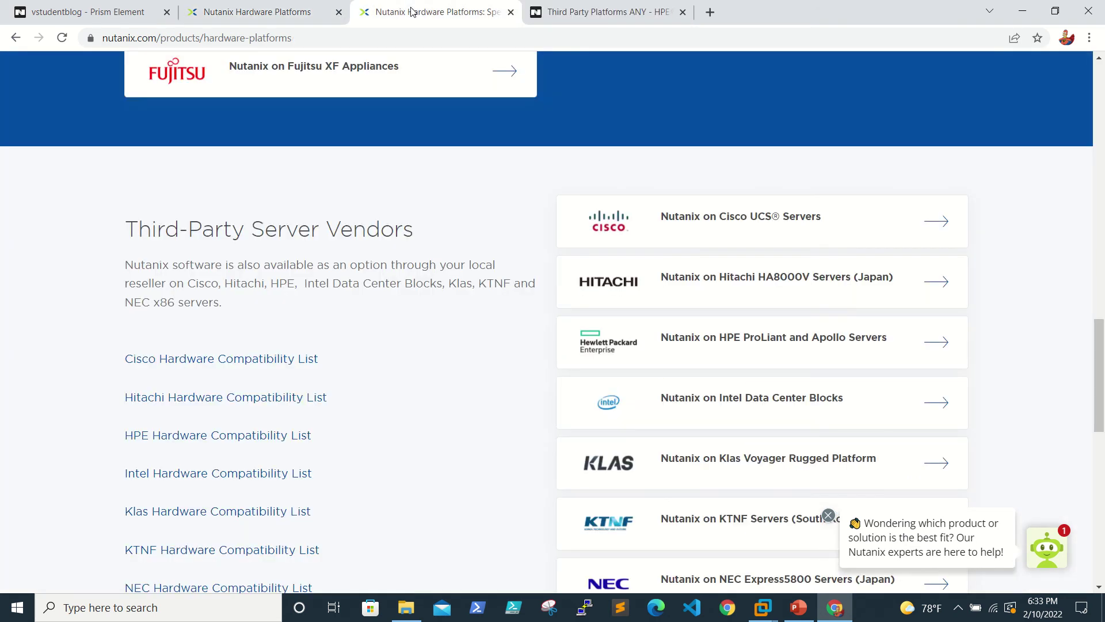
pyautogui.scroll(-1, 518, 397)
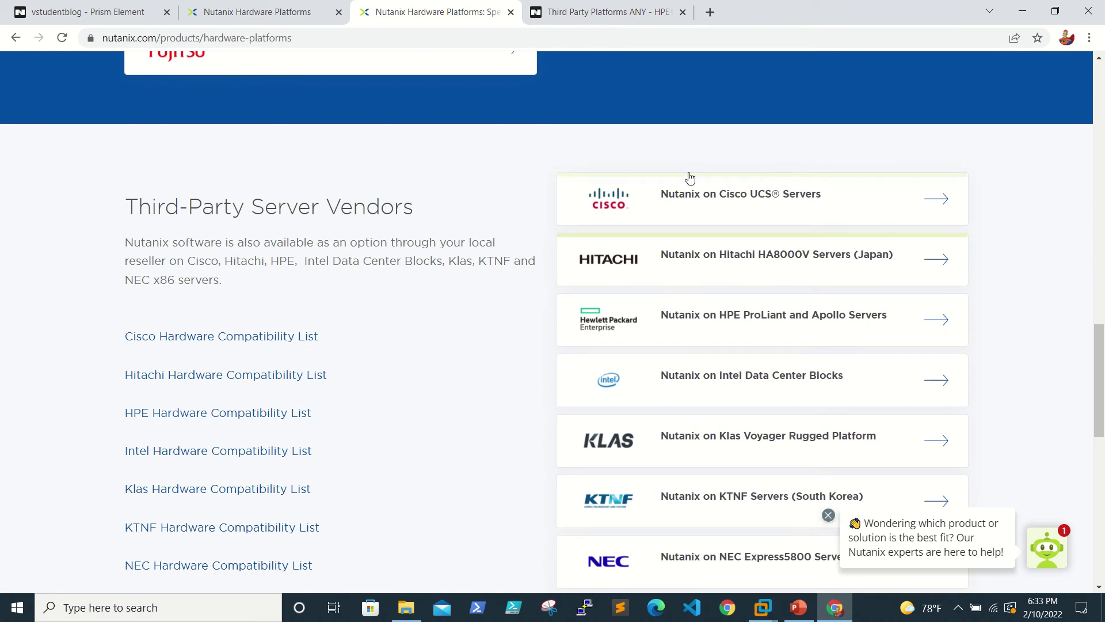
pyautogui.scroll(-1, 490, 531)
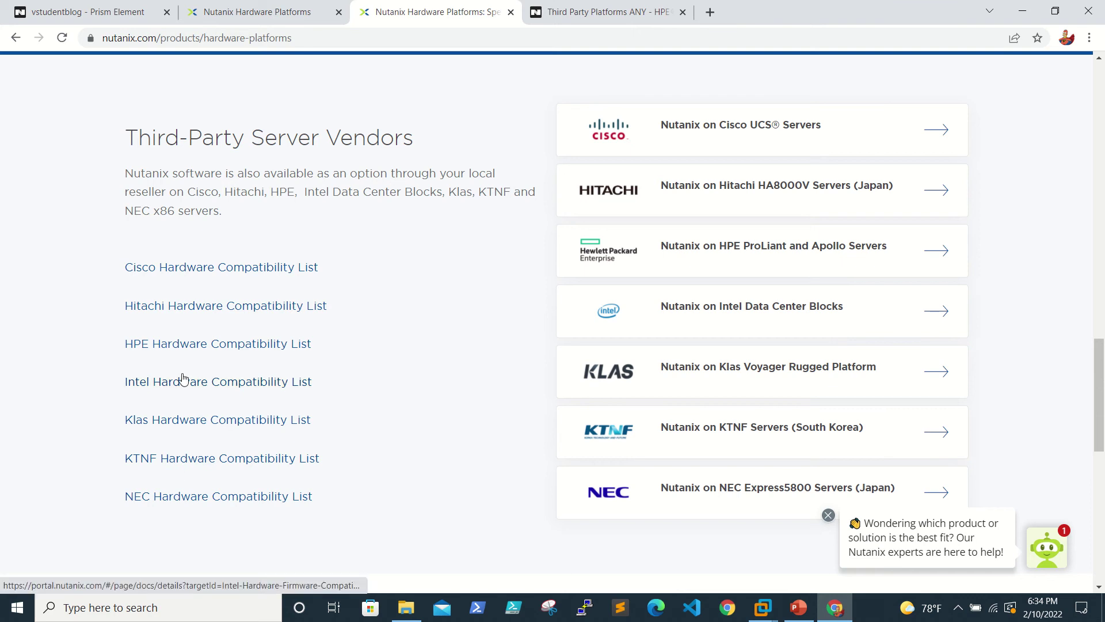
# Open the Cisco Hardware Compatibility List, review the supported UCS hardware models, and close the document
pyautogui.click(187, 273)
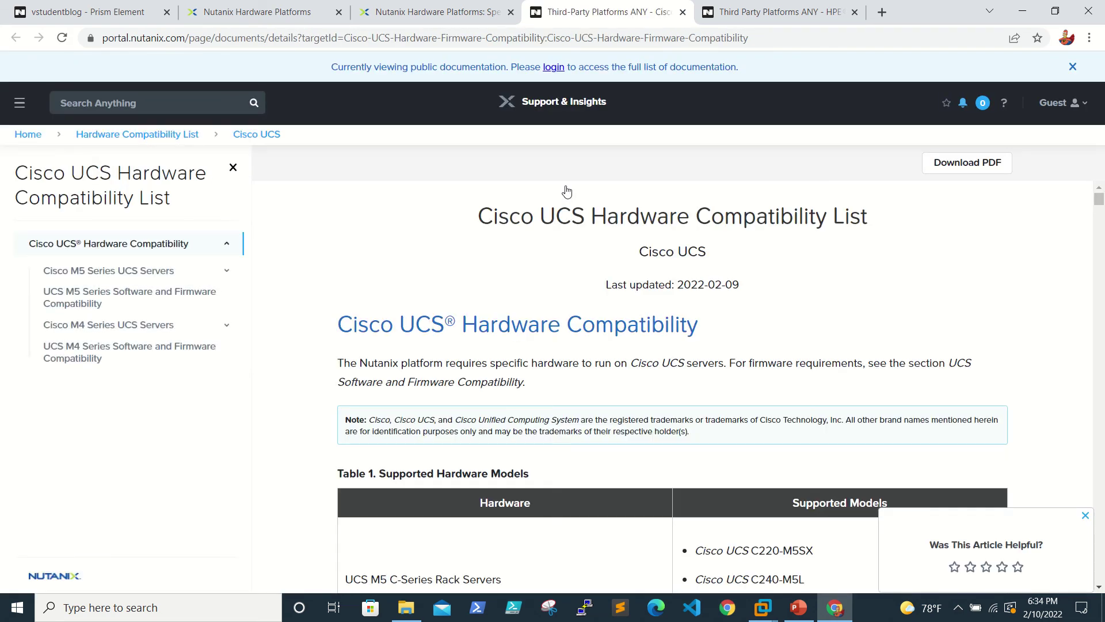
pyautogui.scroll(-3, 566, 190)
pyautogui.scroll(-3, 553, 459)
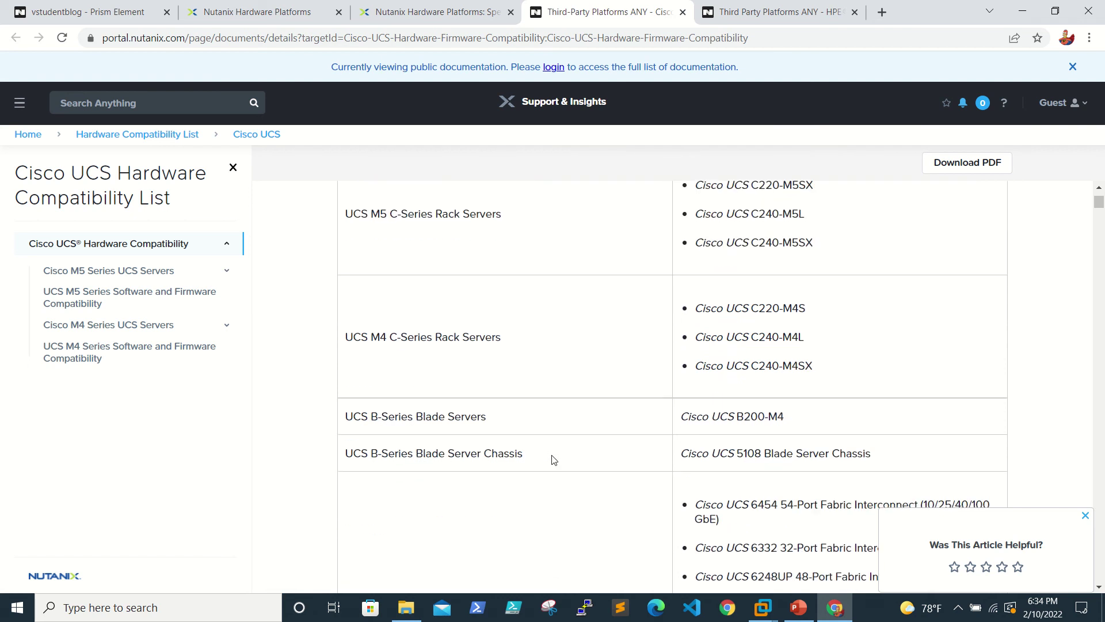
pyautogui.scroll(-9, 552, 459)
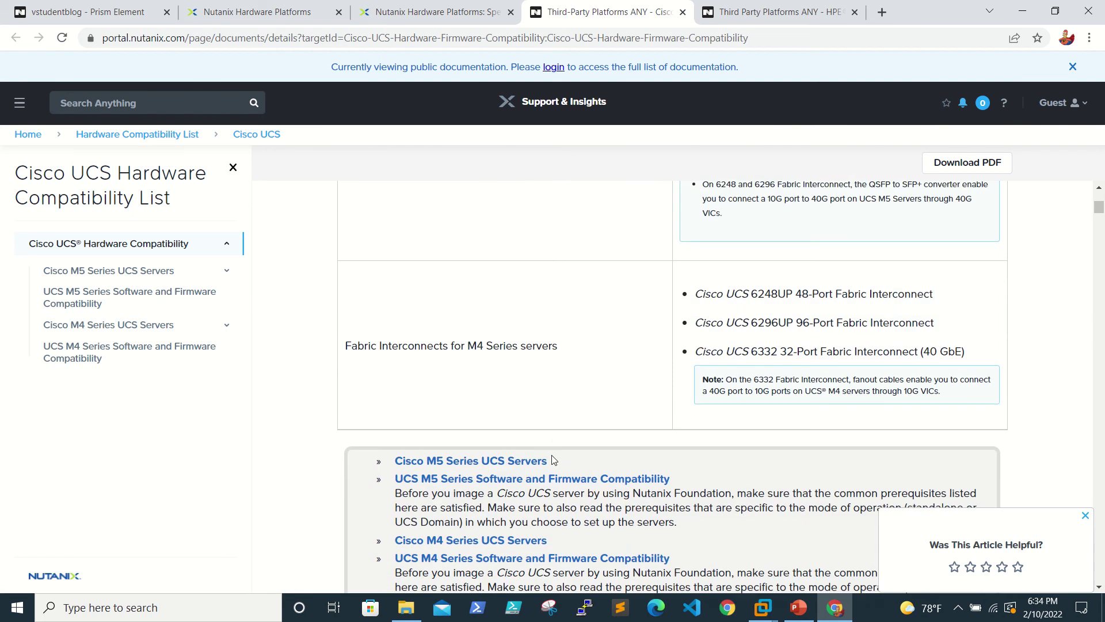
pyautogui.scroll(15, 553, 458)
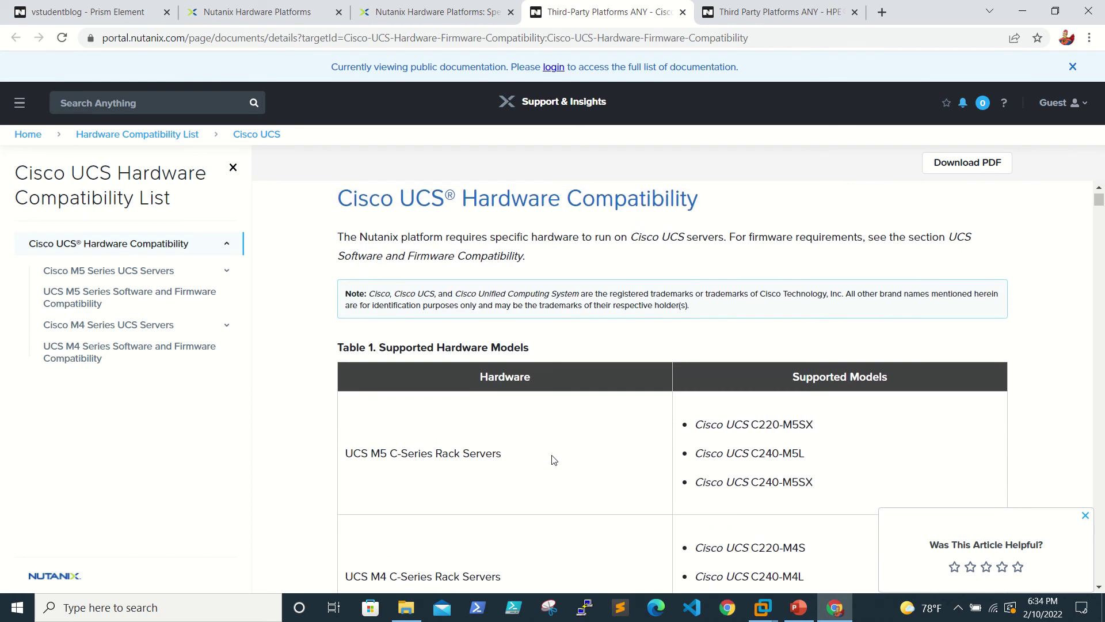
pyautogui.scroll(2, 553, 459)
pyautogui.scroll(-8, 554, 459)
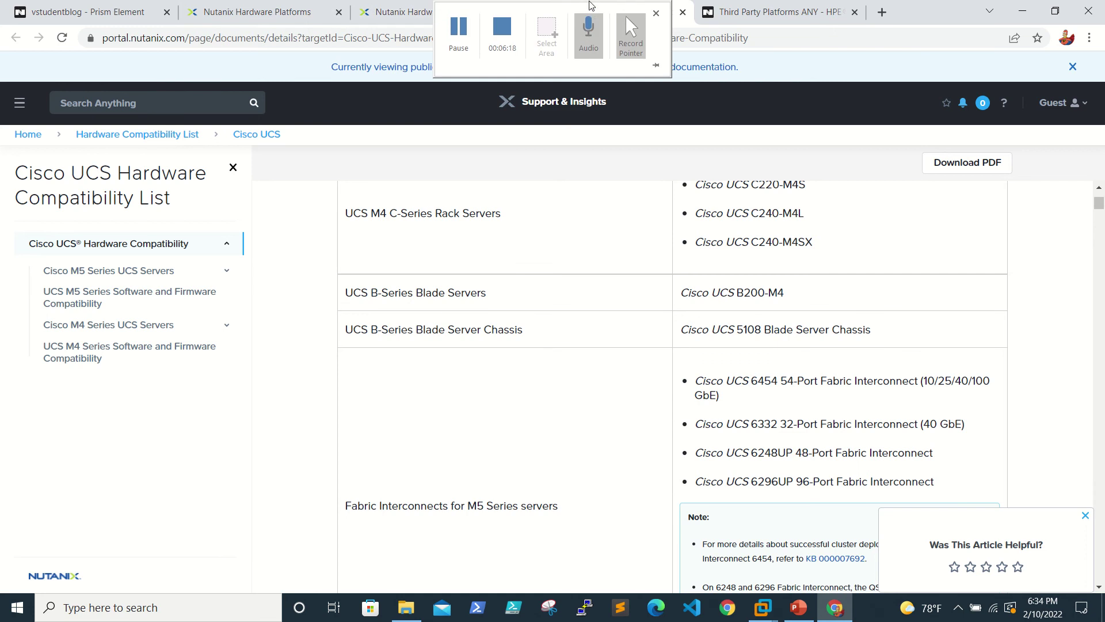
pyautogui.click(683, 12)
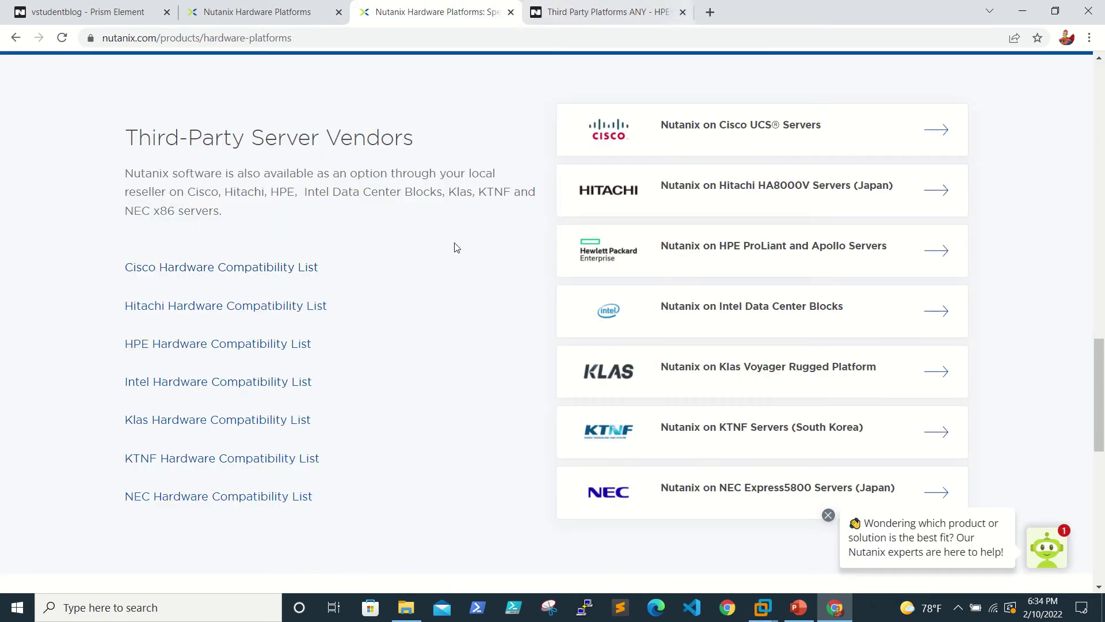
# Switch to the Prism Element dashboard and examine the health, controller latency and data resiliency widgets
pyautogui.click(109, 15)
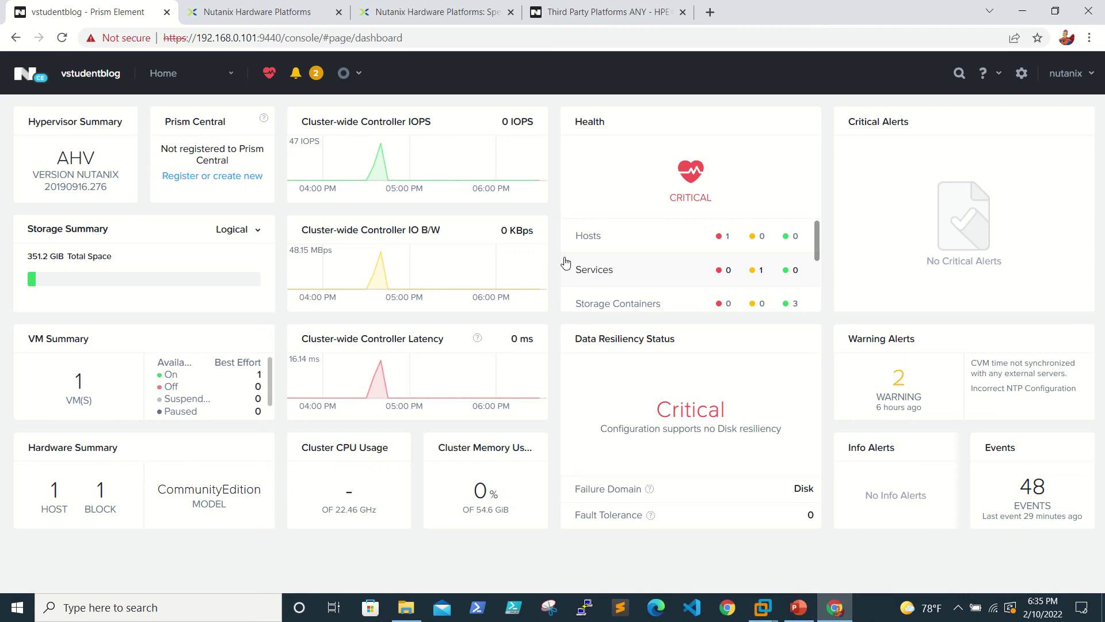
pyautogui.scroll(-1, 566, 263)
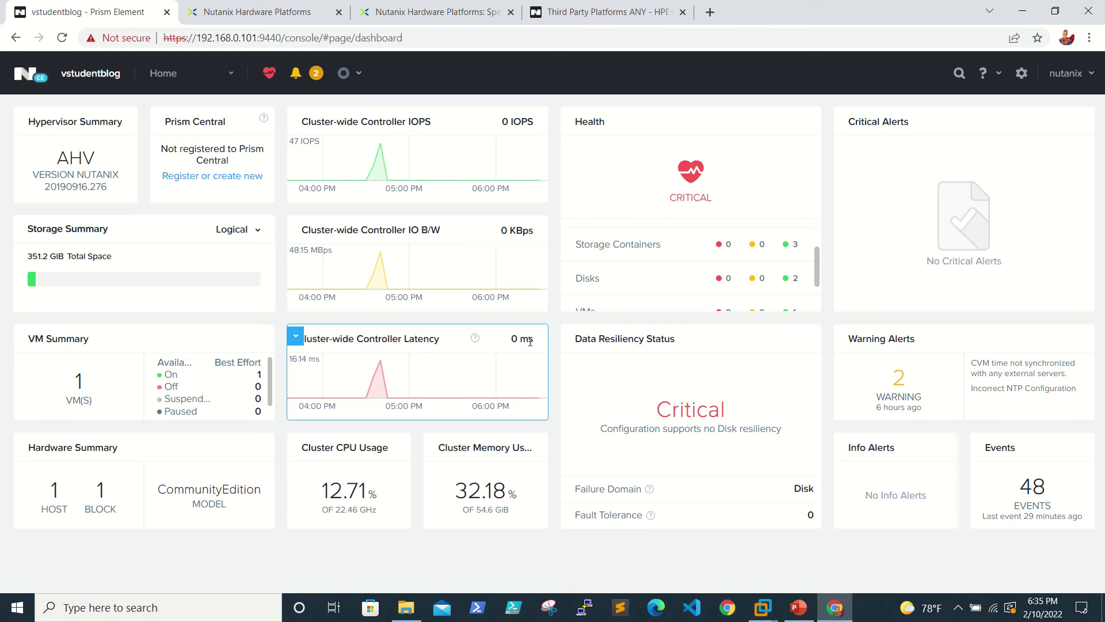
pyautogui.moveTo(518, 386)
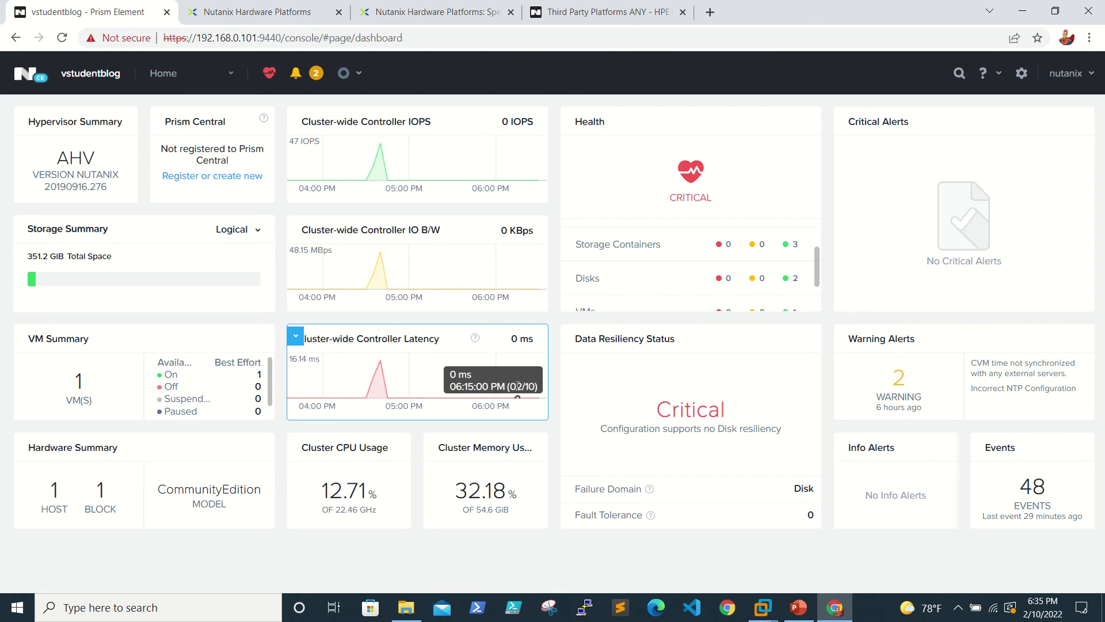
pyautogui.moveTo(499, 406)
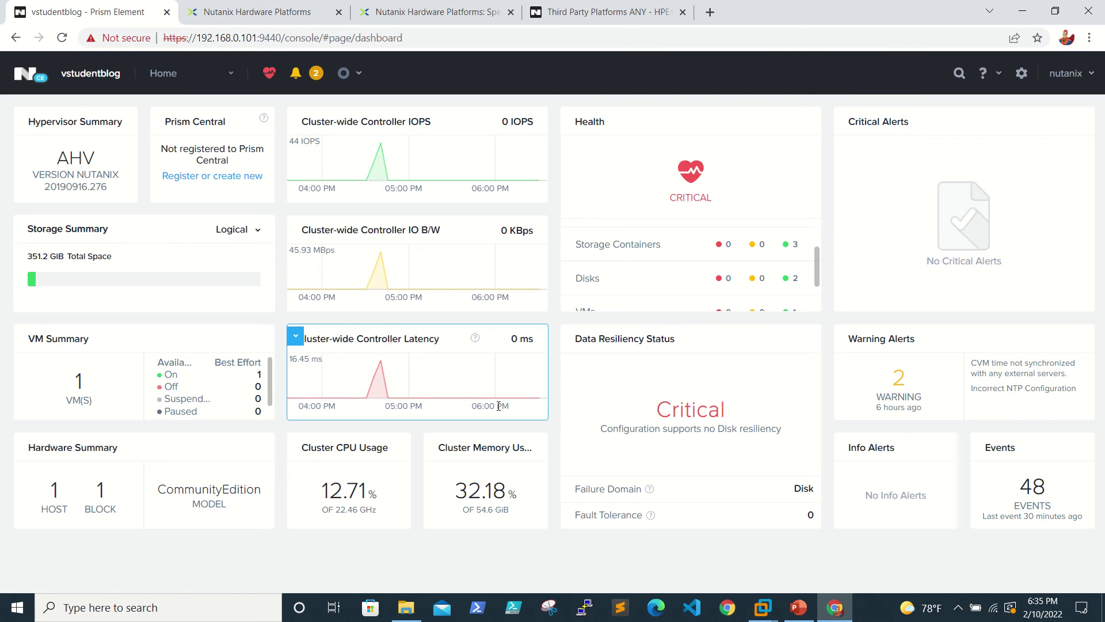
pyautogui.moveTo(535, 361)
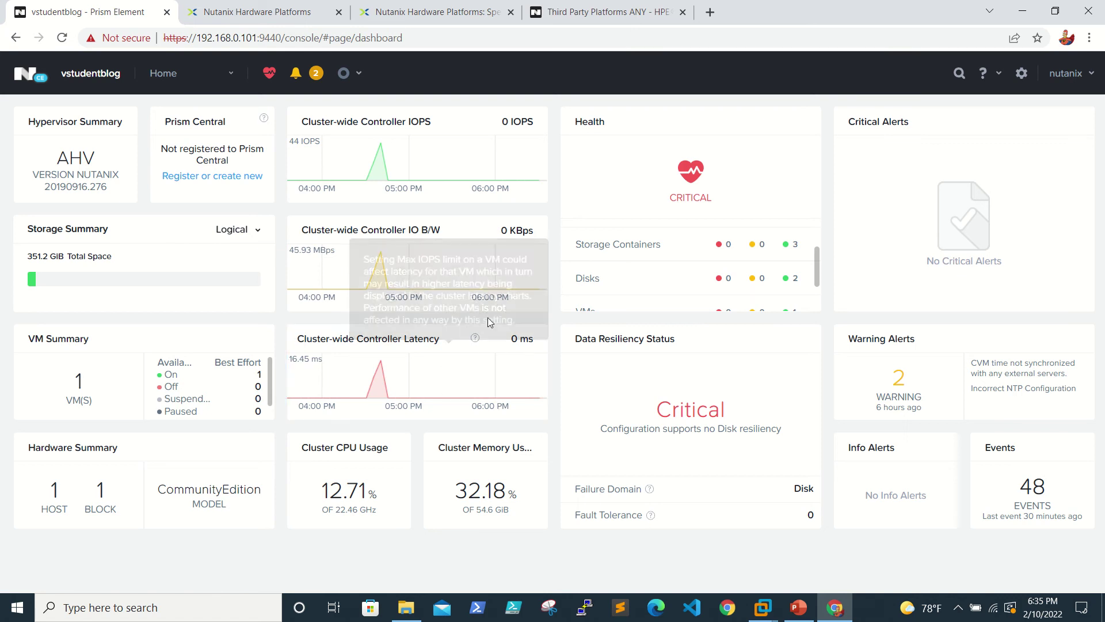
pyautogui.moveTo(613, 363)
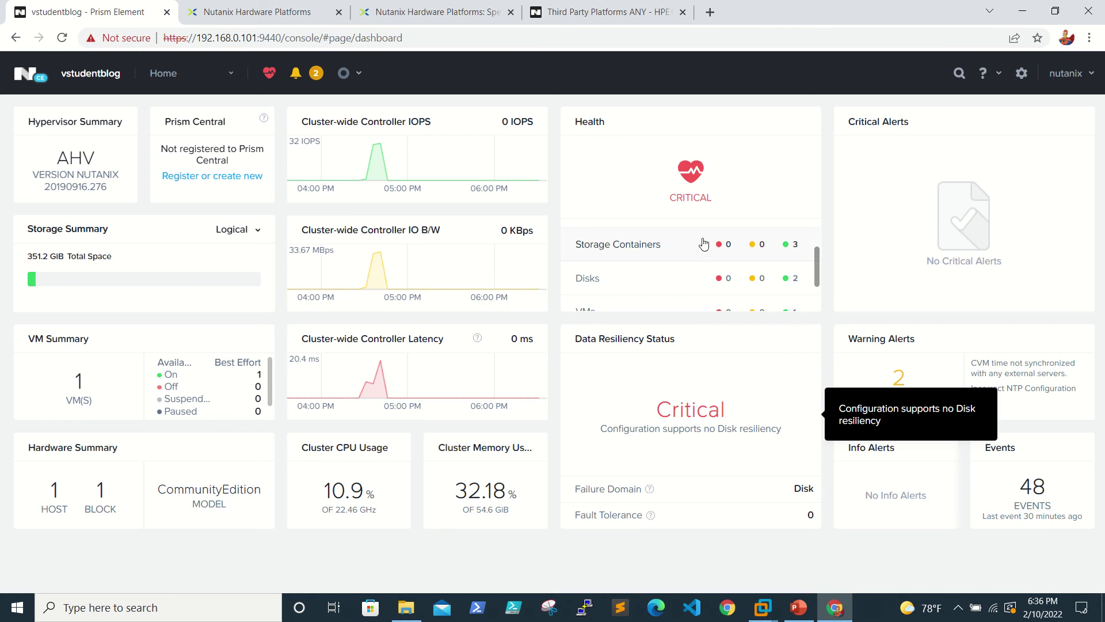
# Open the Hosts health details from the dashboard and review the host groupings, disks, storage and cluster services health
pyautogui.moveTo(816, 259)
pyautogui.mouseDown()
pyautogui.moveTo(822, 283)
pyautogui.moveTo(820, 233)
pyautogui.mouseUp()
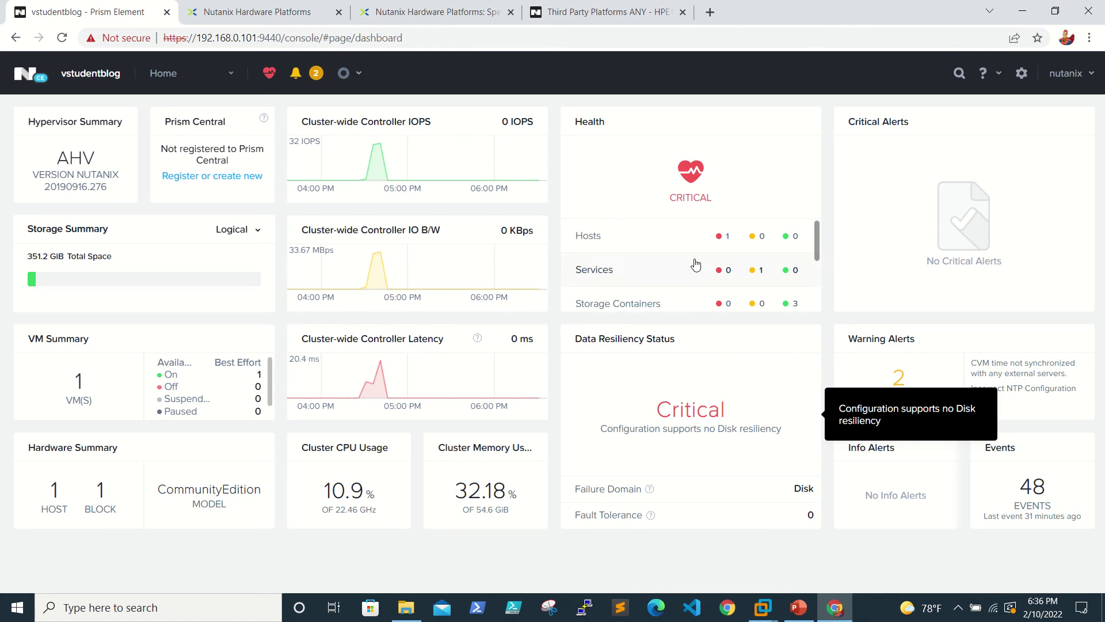
pyautogui.click(648, 240)
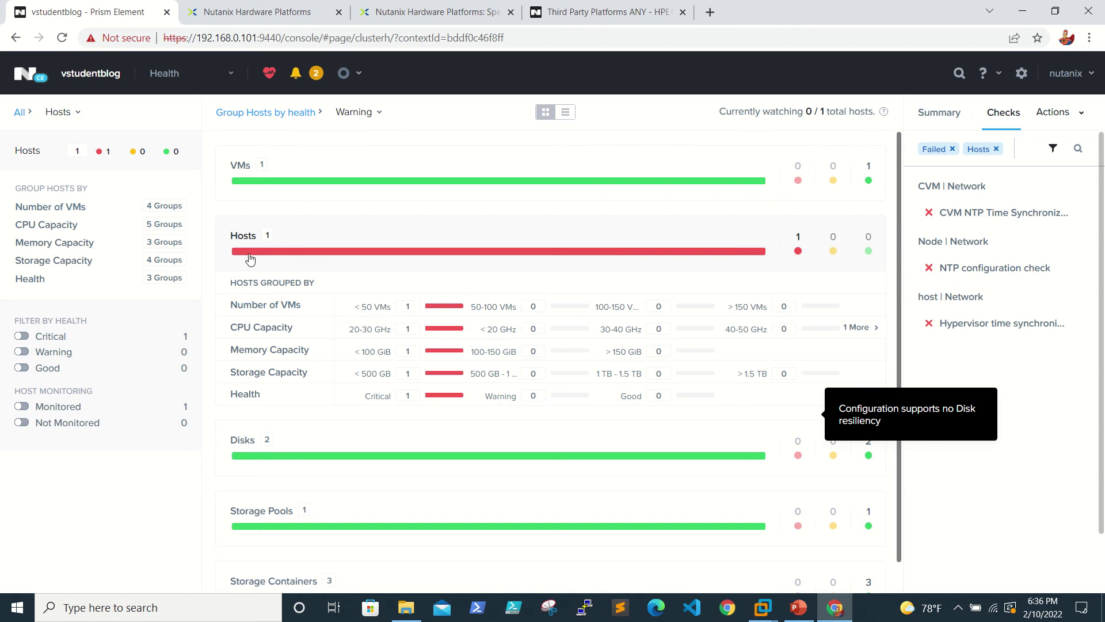
pyautogui.scroll(-2, 375, 279)
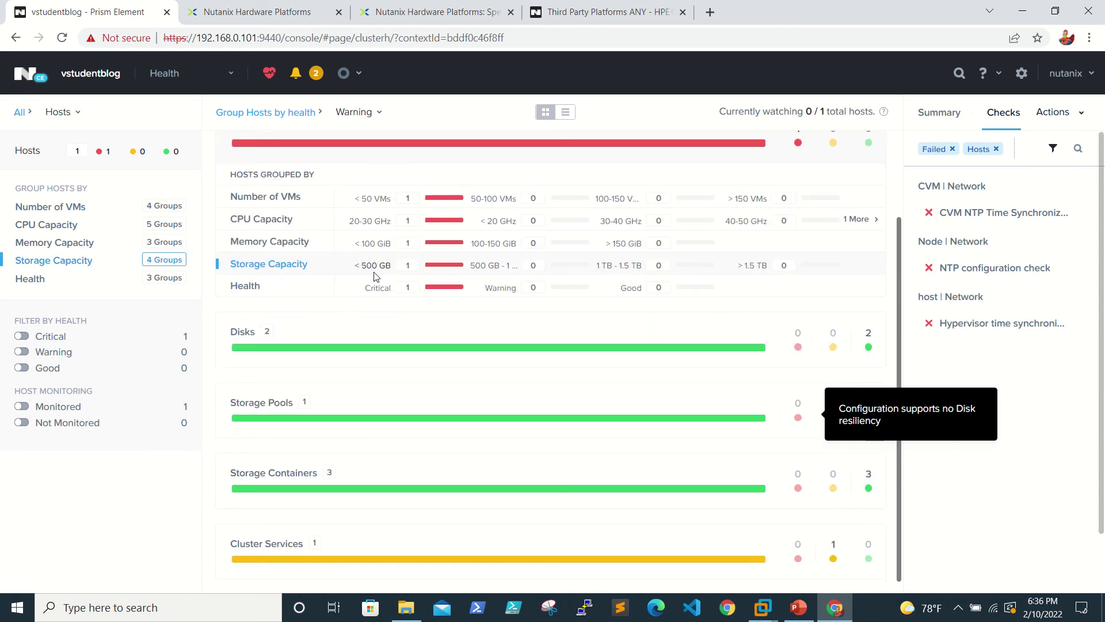
pyautogui.scroll(2, 375, 279)
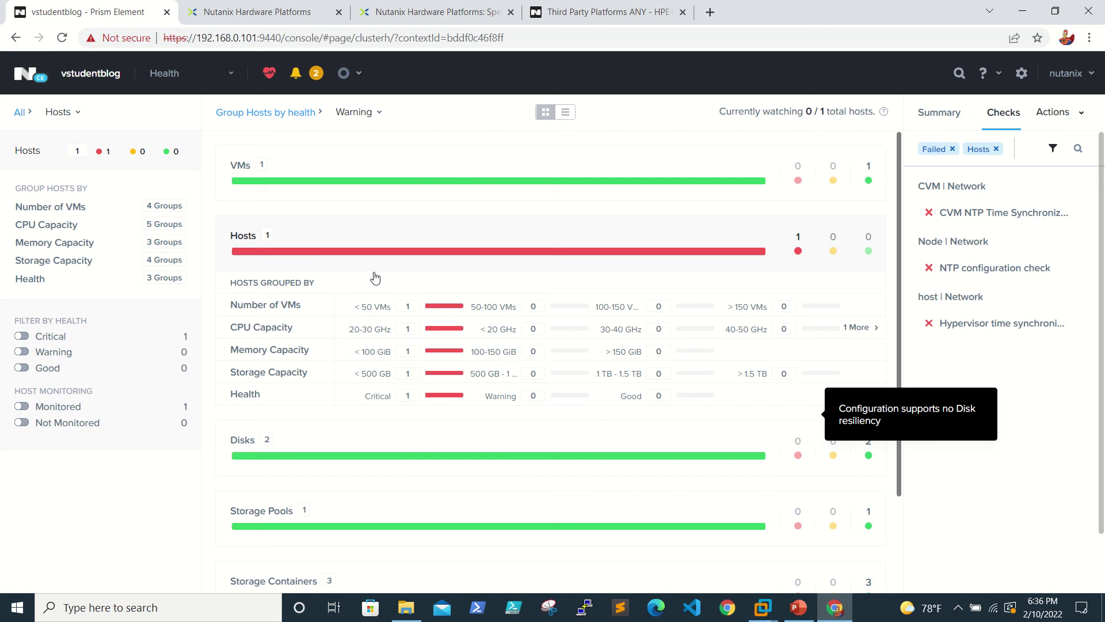
pyautogui.scroll(-1, 374, 278)
pyautogui.scroll(-2, 374, 278)
pyautogui.scroll(2, 375, 278)
pyautogui.scroll(-2, 350, 366)
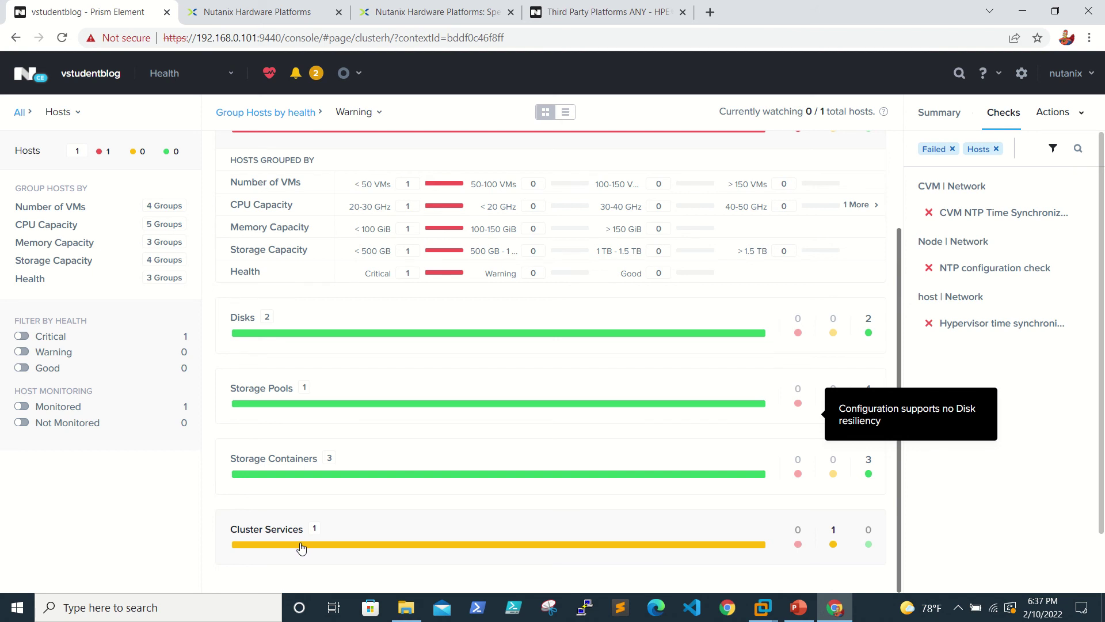
pyautogui.scroll(2, 301, 547)
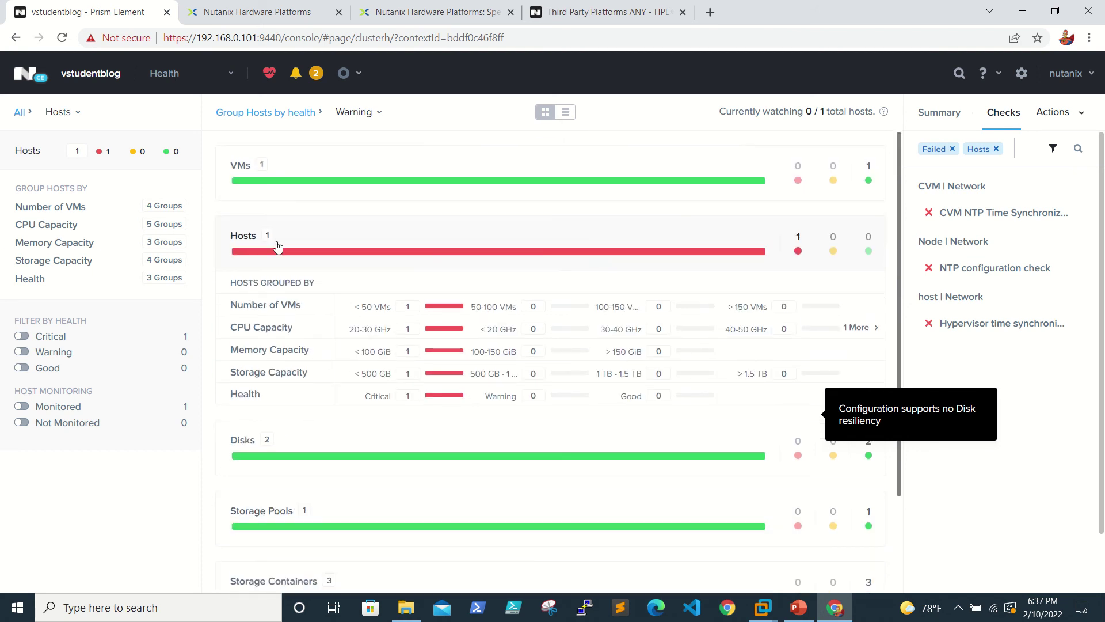
# Check the cluster's warning alerts from the home dashboard and return to the dashboard
pyautogui.click(27, 77)
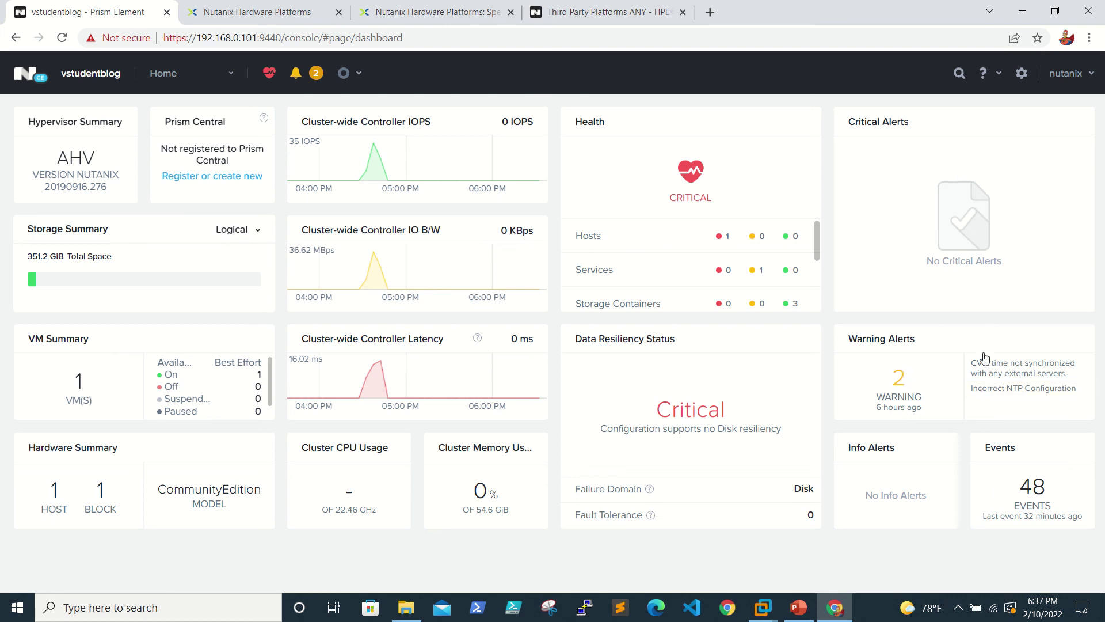
pyautogui.click(904, 384)
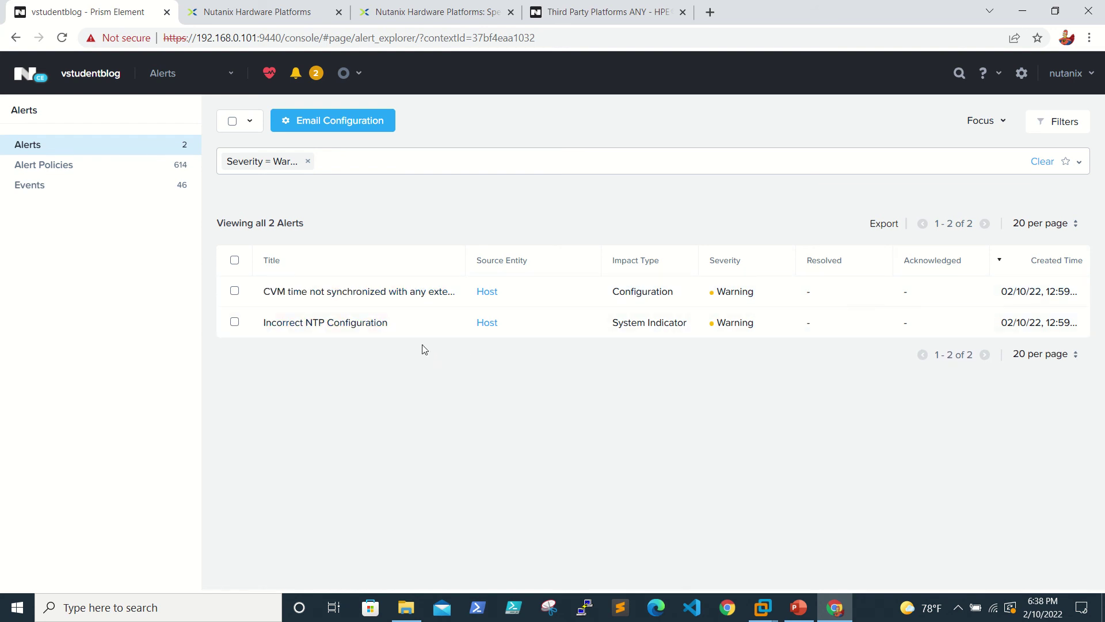
pyautogui.click(34, 78)
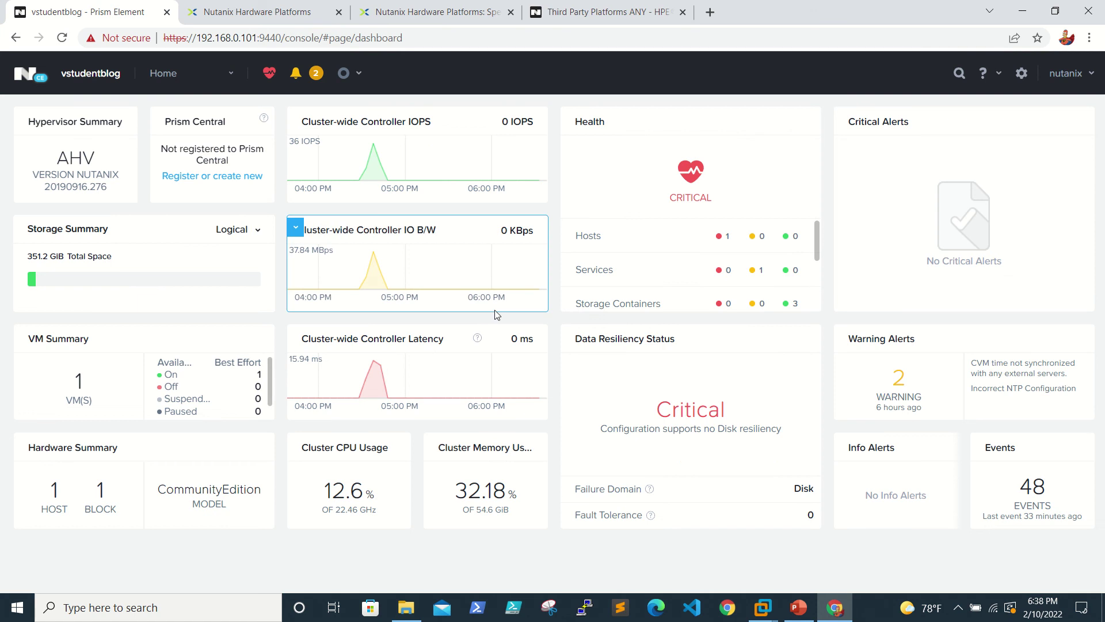
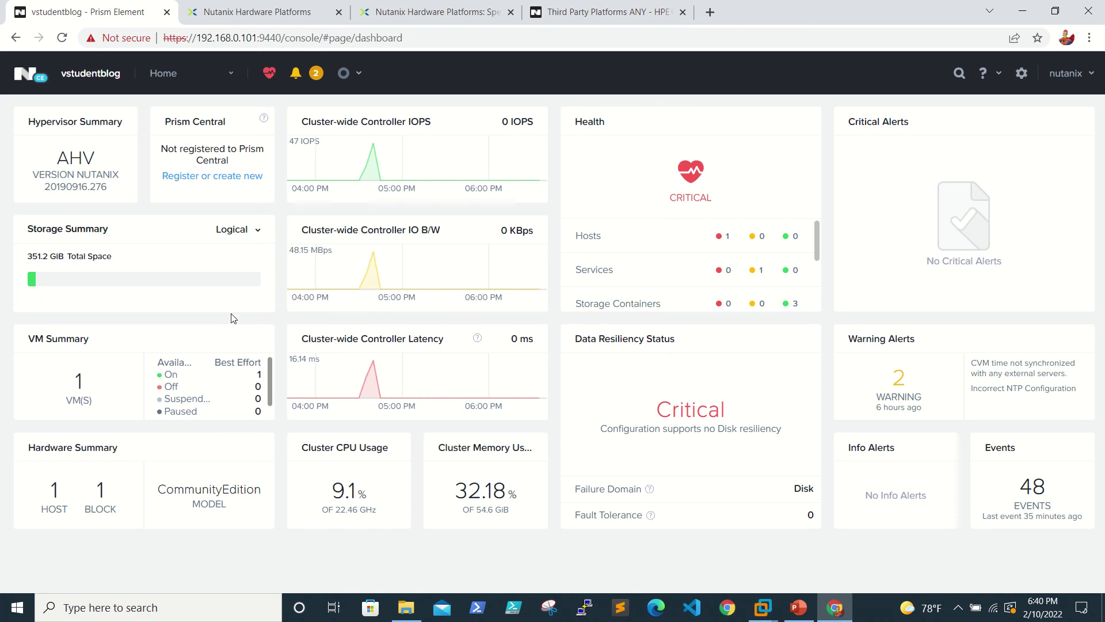
# Open the cluster's Health page and examine the failed host checks and the entity types that can be monitored
pyautogui.click(201, 82)
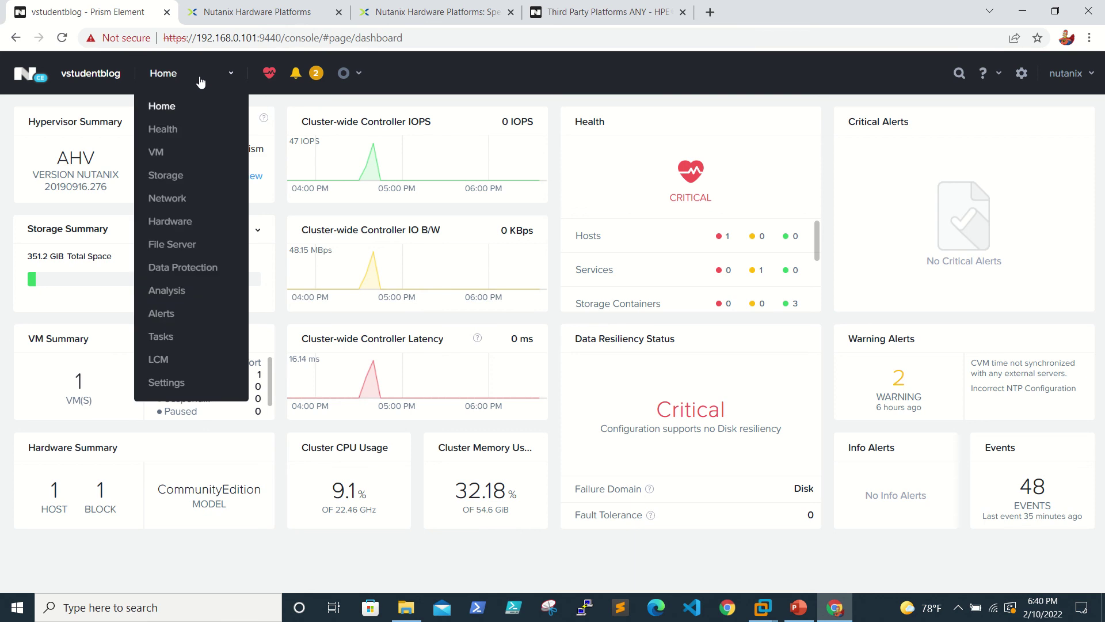
pyautogui.click(184, 135)
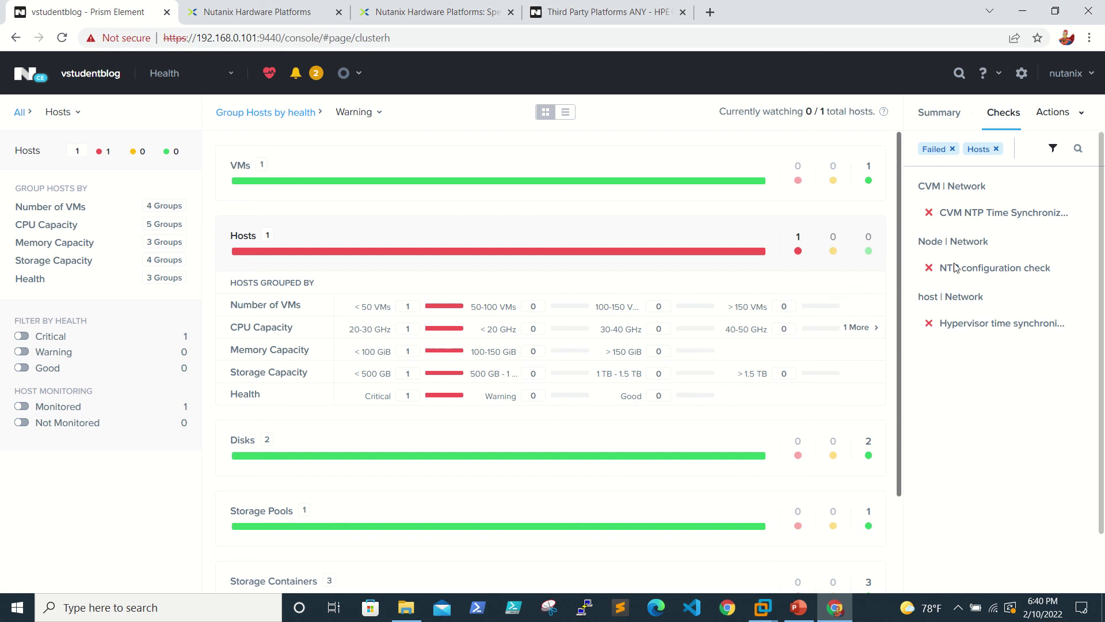
pyautogui.moveTo(993, 286)
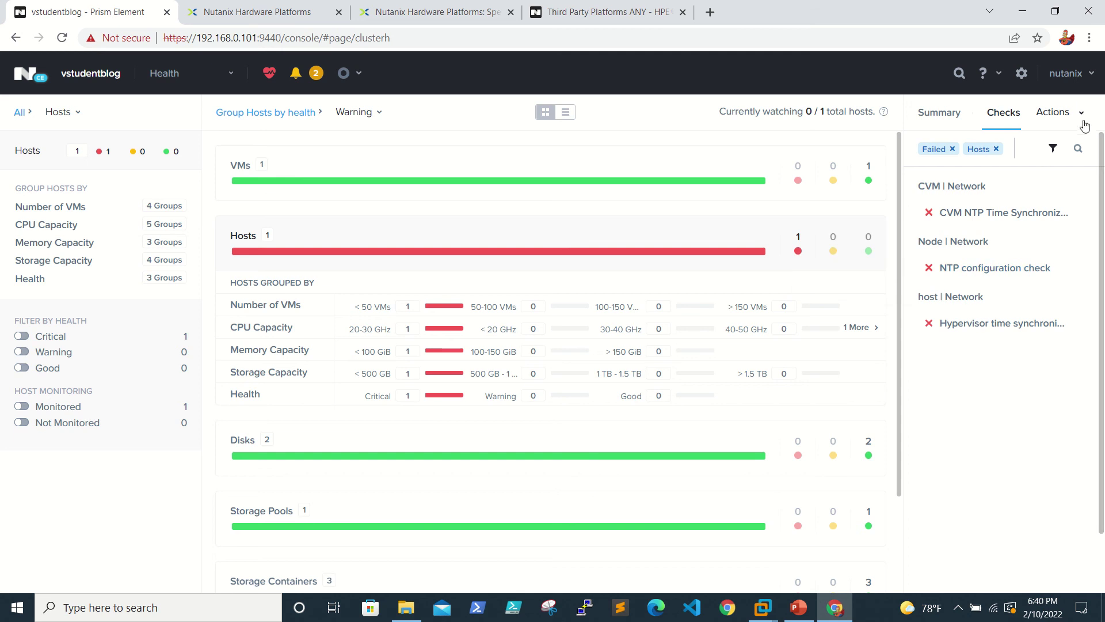
pyautogui.click(80, 112)
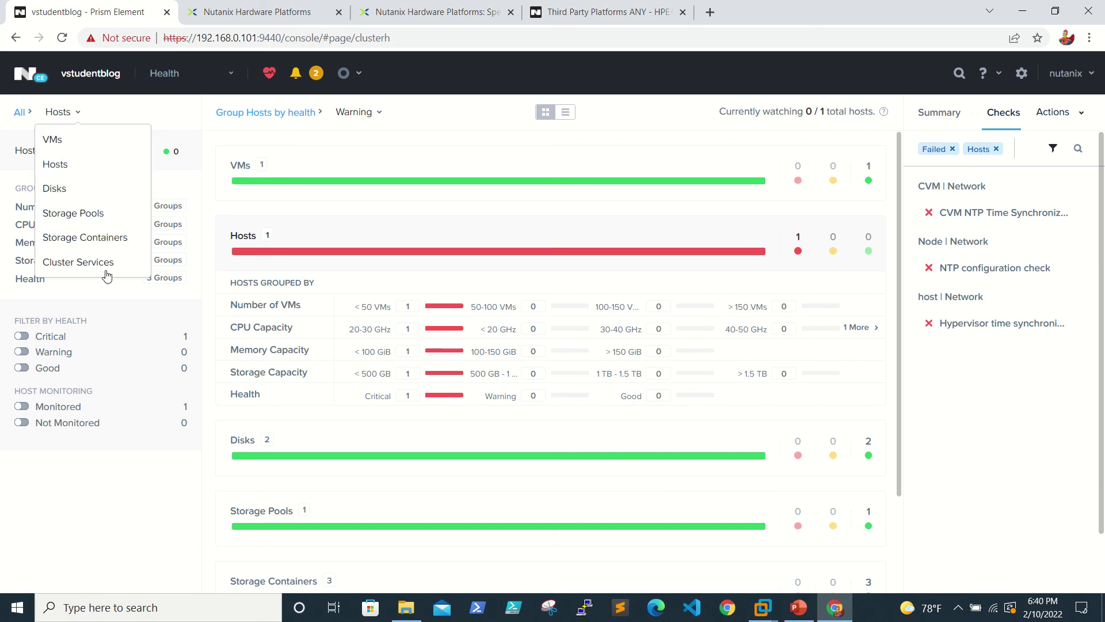
pyautogui.click(236, 74)
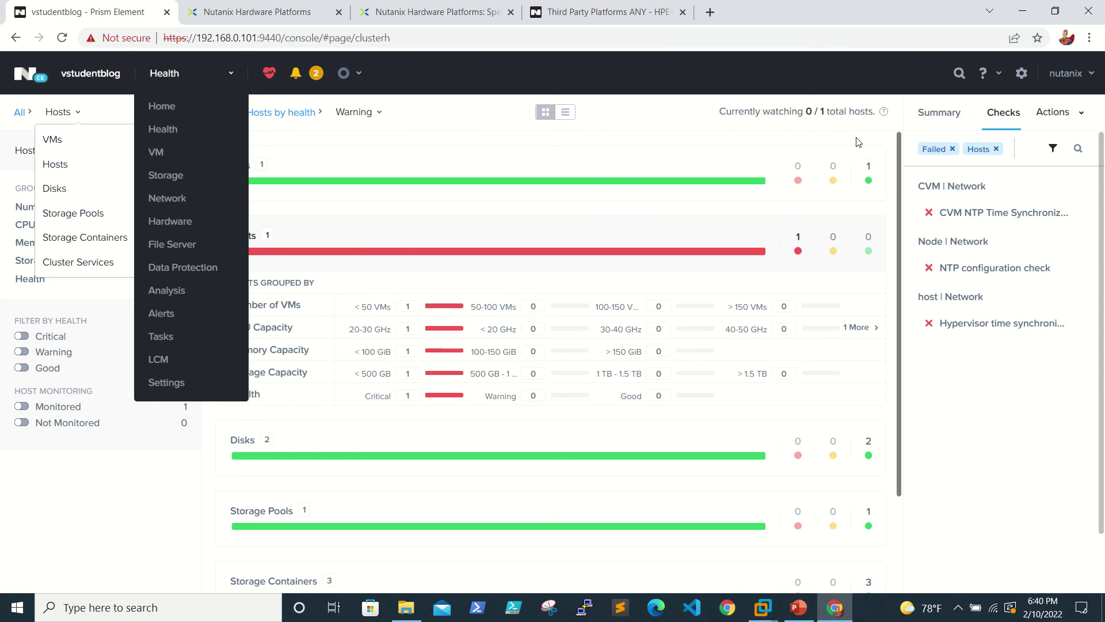
# Review the health check summary by status, return to the failed host checks, and look at the available NCC check actions
pyautogui.click(936, 116)
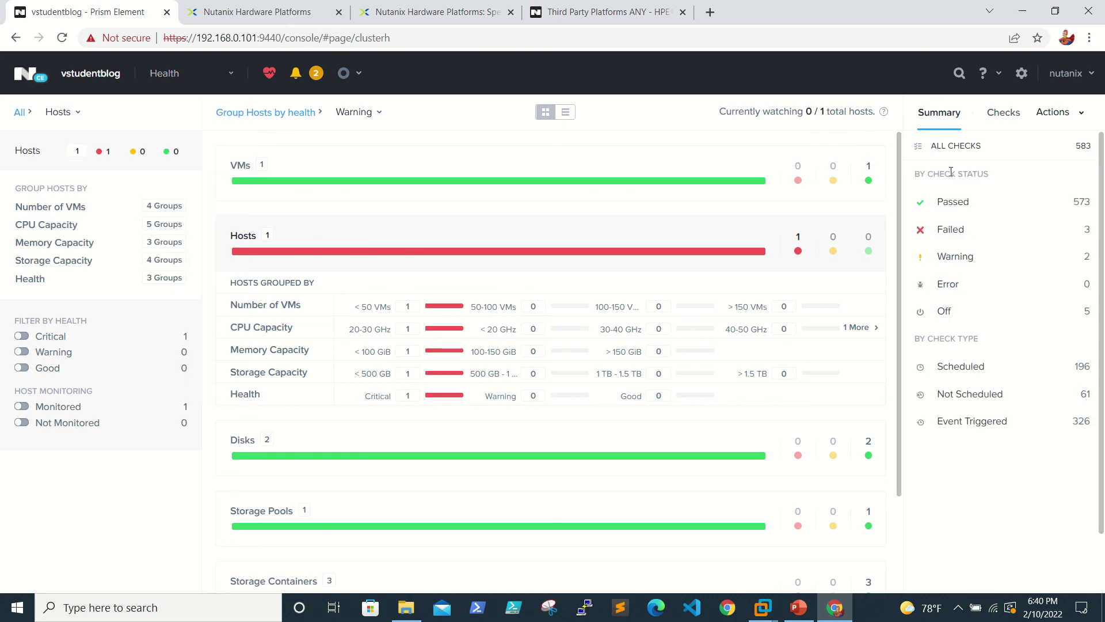
pyautogui.moveTo(958, 215)
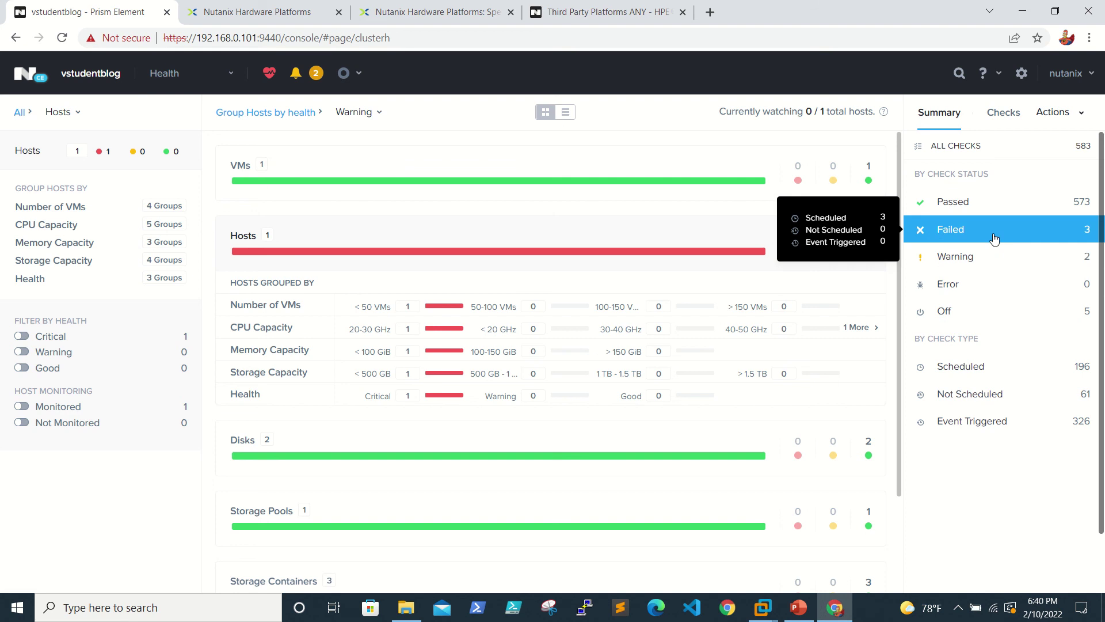
pyautogui.moveTo(995, 266)
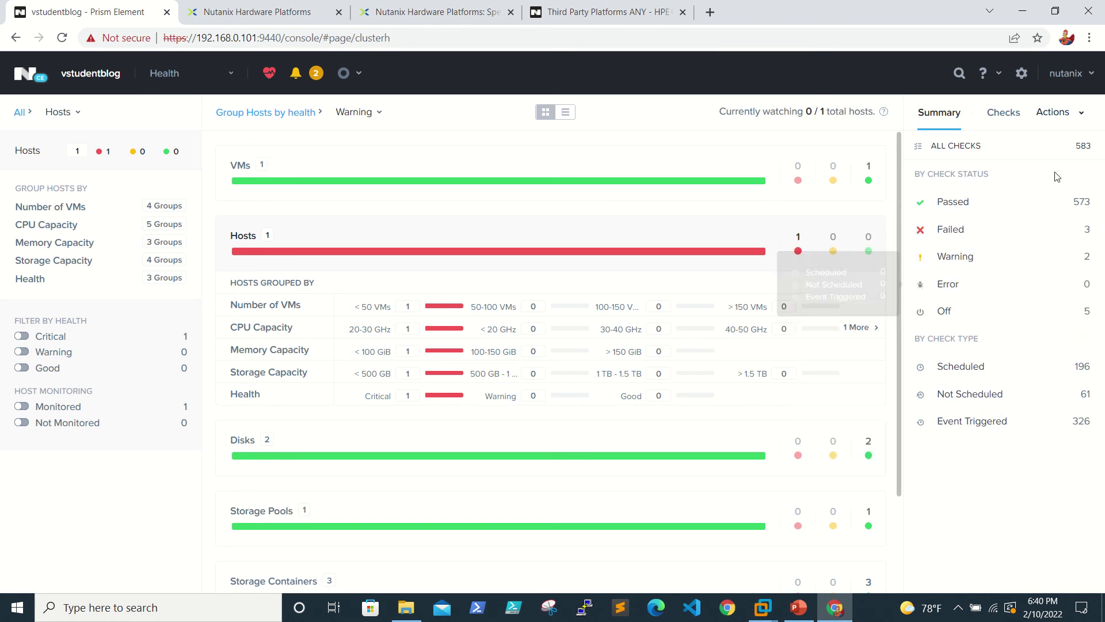
pyautogui.click(1015, 119)
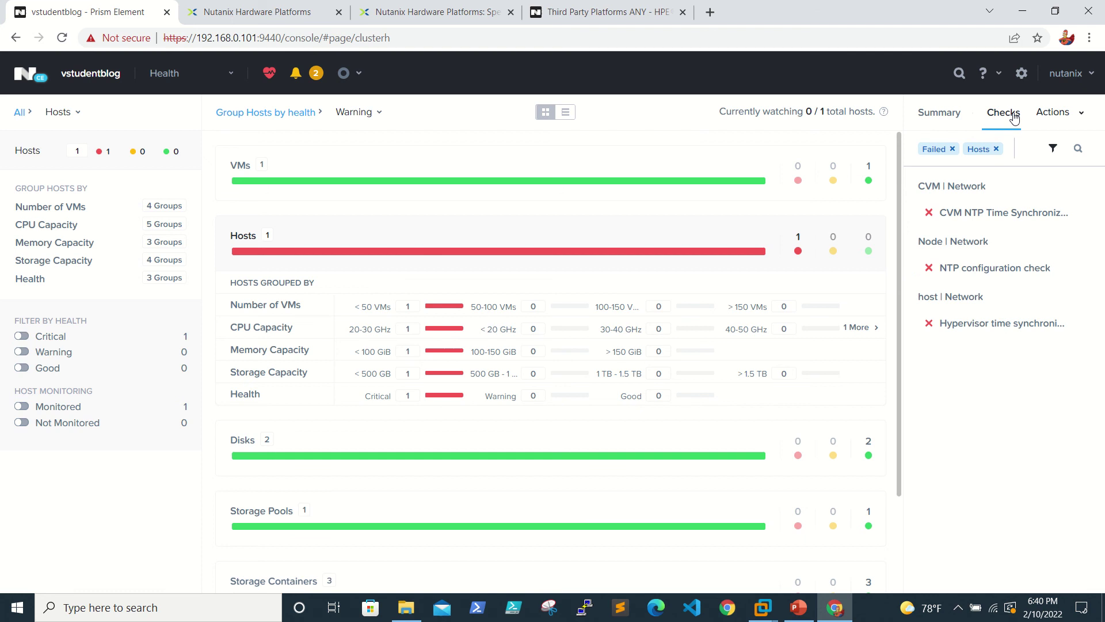
pyautogui.click(1077, 118)
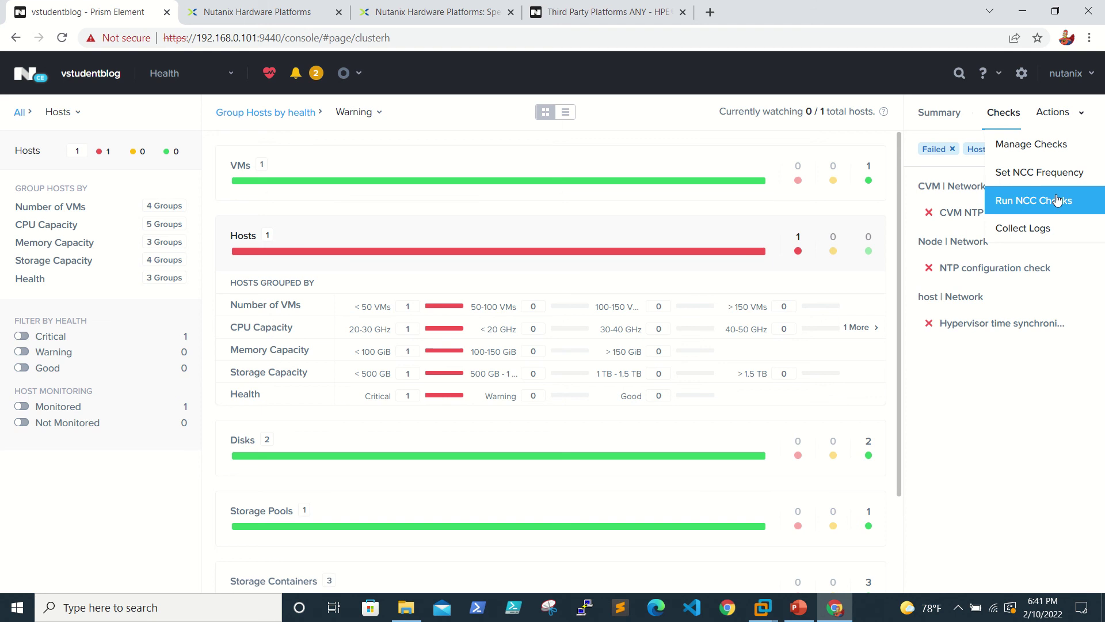
# Go to the VM table and switch the inclusion of controller VMs off and back on
pyautogui.click(225, 78)
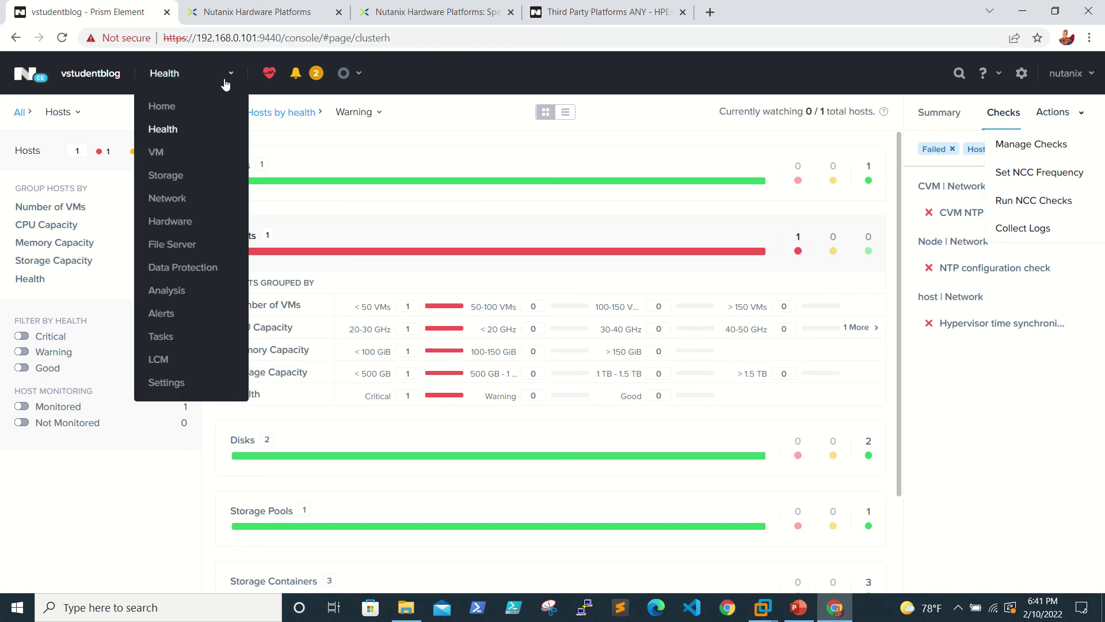
pyautogui.click(200, 156)
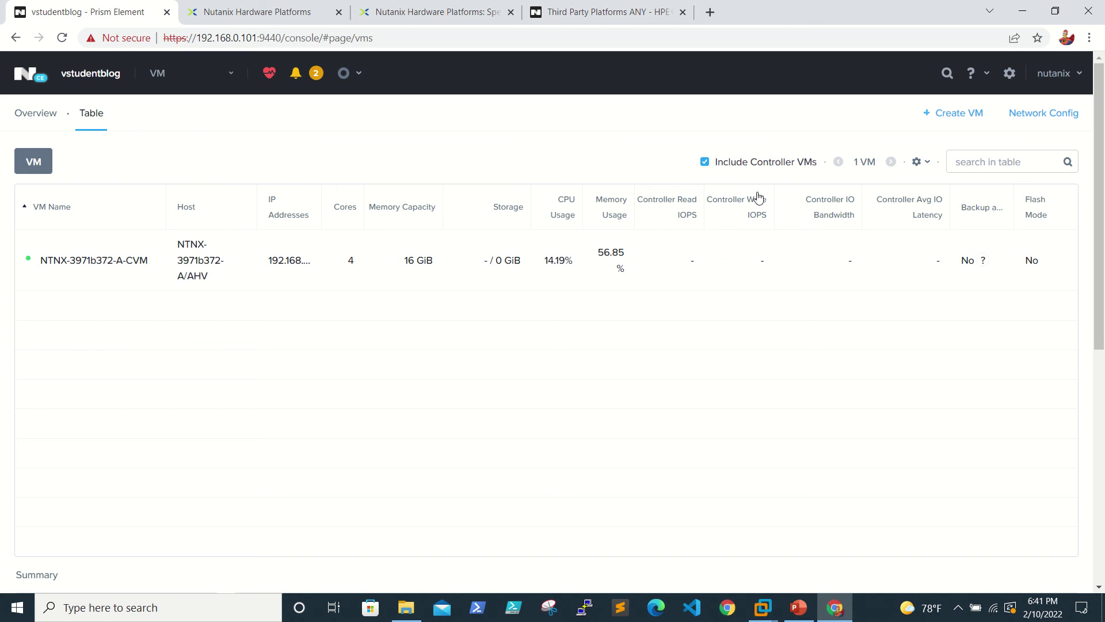
pyautogui.click(705, 162)
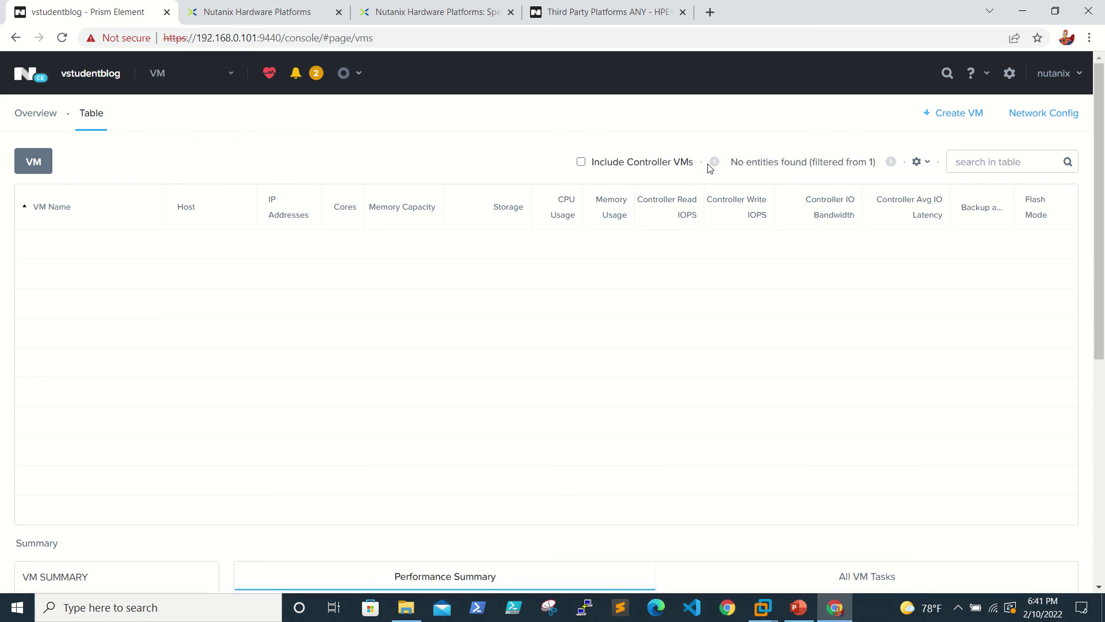
pyautogui.click(582, 163)
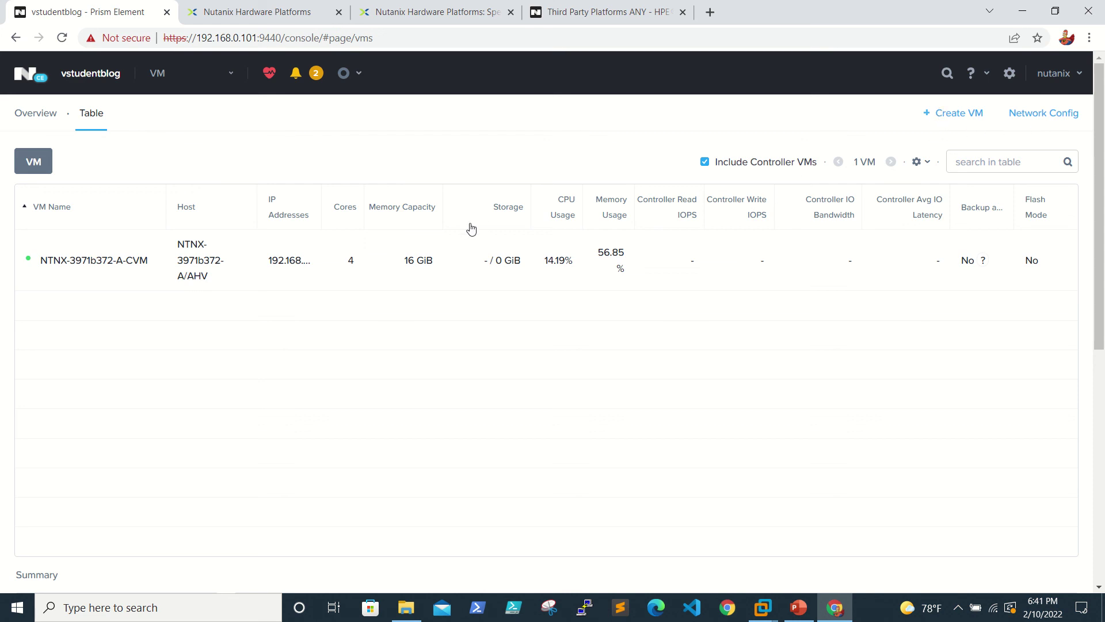
# Launch the console of the controller VM NTNX-3971b372-A-CVM, view it, and close the console window
pyautogui.click(85, 262)
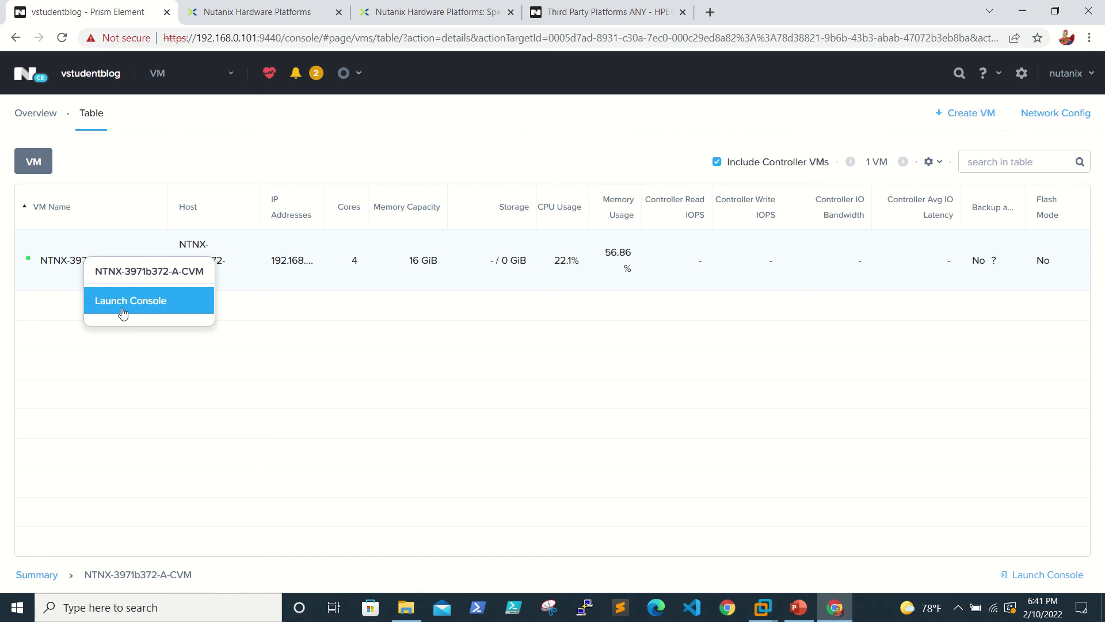
pyautogui.click(123, 312)
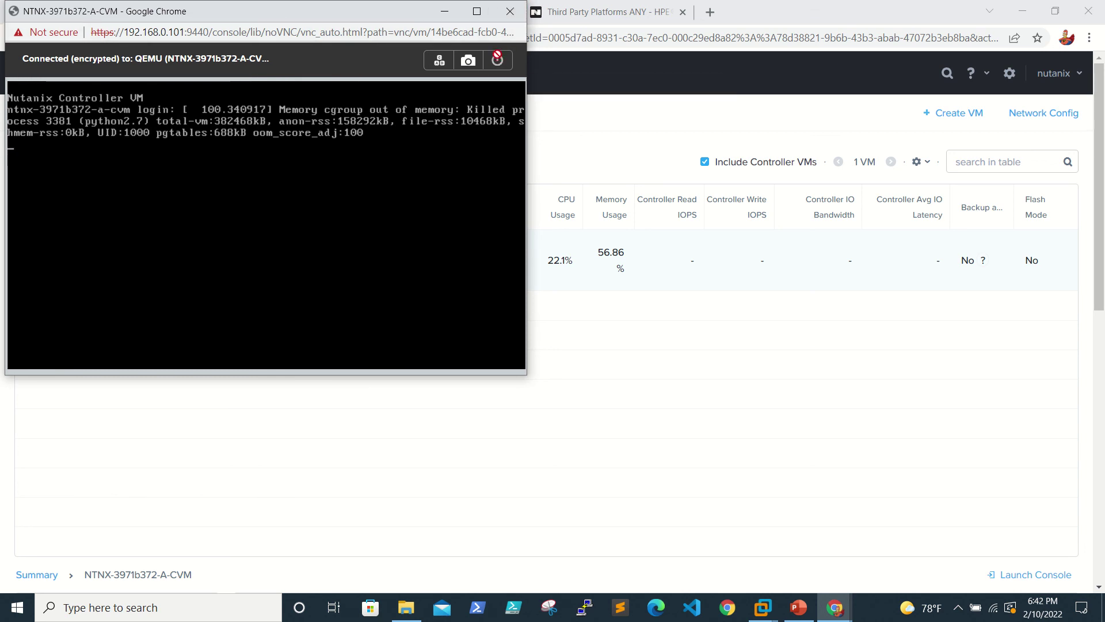
pyautogui.click(509, 13)
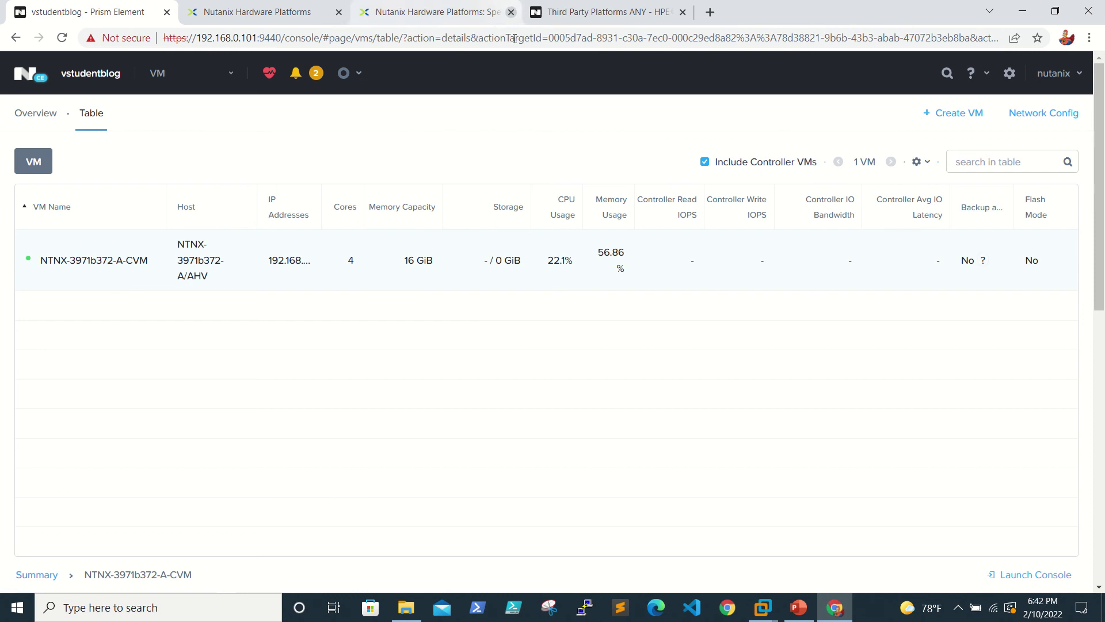
# Start creating a VM named "test" with the description "windows 2016"
pyautogui.click(966, 115)
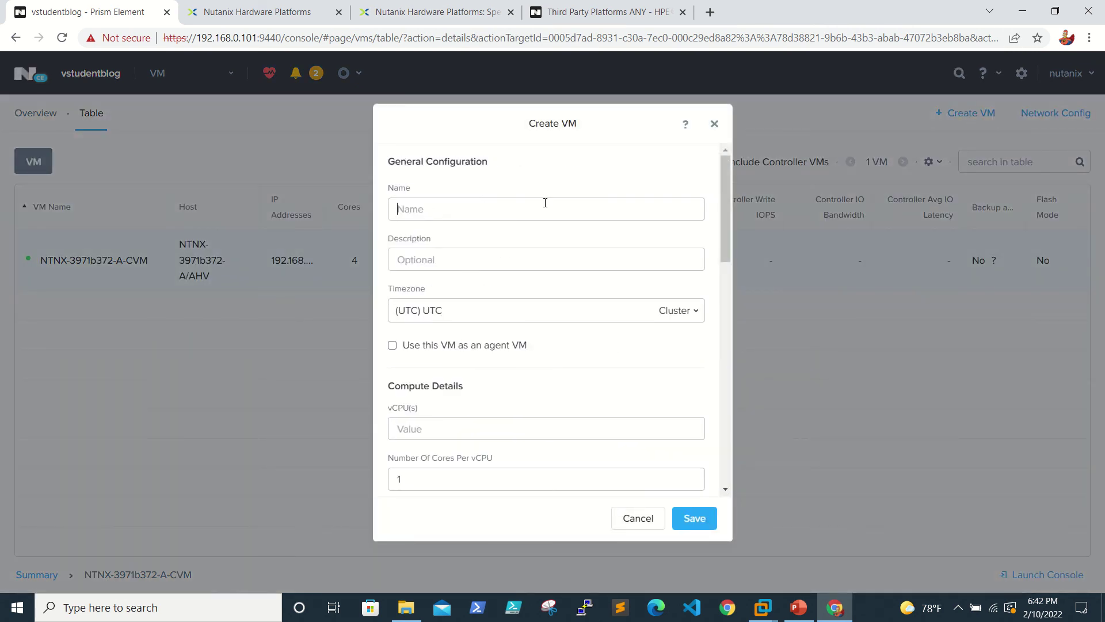
pyautogui.write('test')
pyautogui.press('Tab')
pyautogui.write('windows 2016')
# Give the new VM 1 vCPU and 4 GiB of memory
pyautogui.scroll(-1, 545, 203)
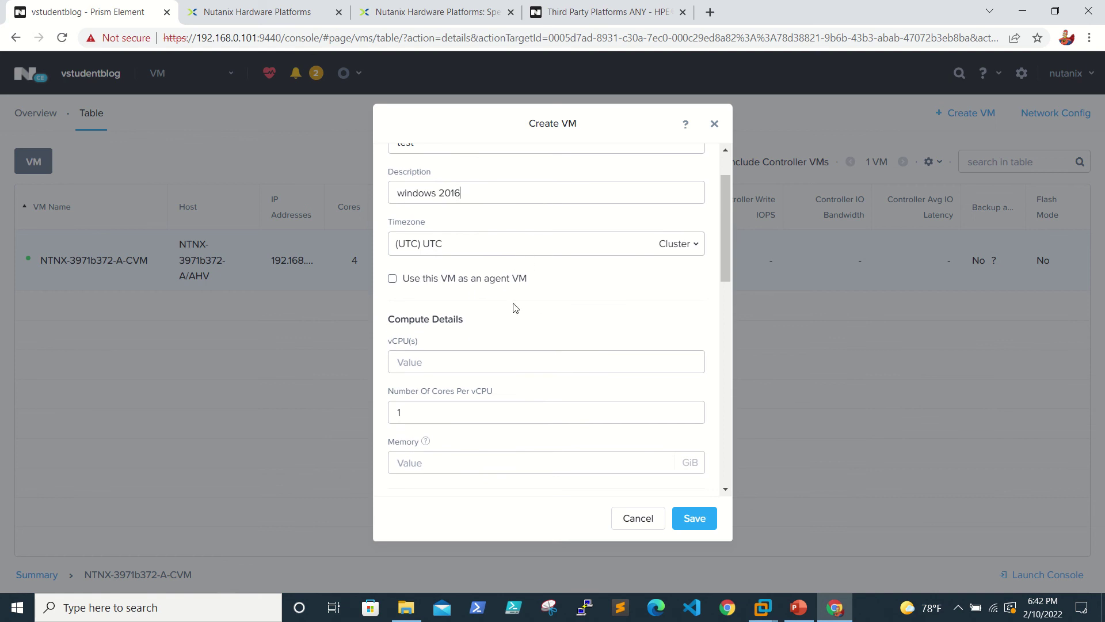
pyautogui.scroll(-1, 547, 302)
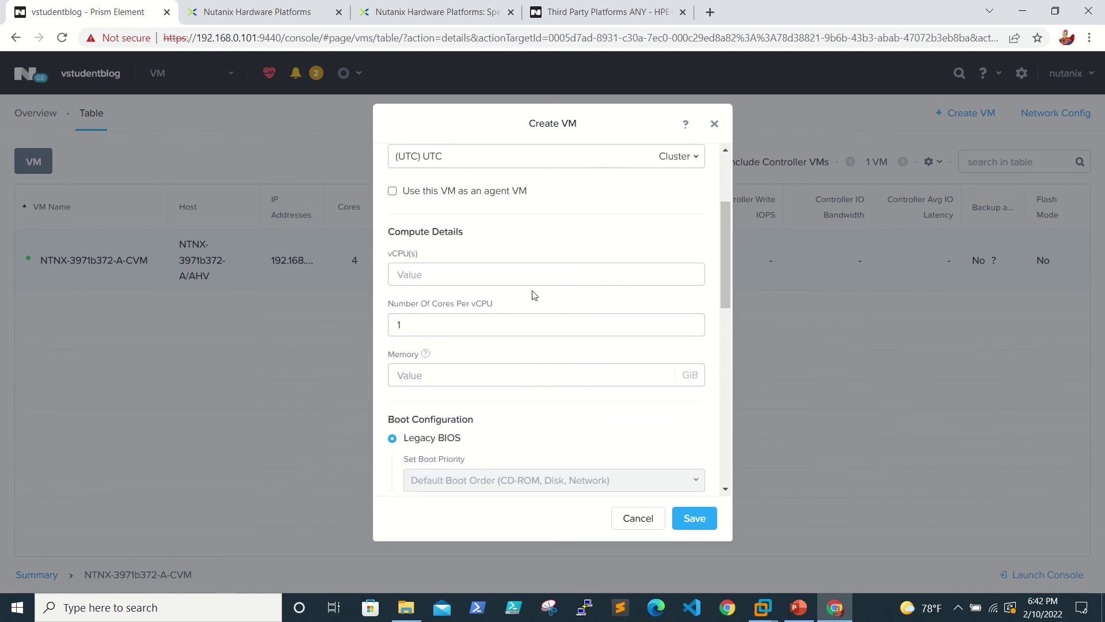
pyautogui.click(472, 272)
pyautogui.write('1')
pyautogui.scroll(-1, 509, 347)
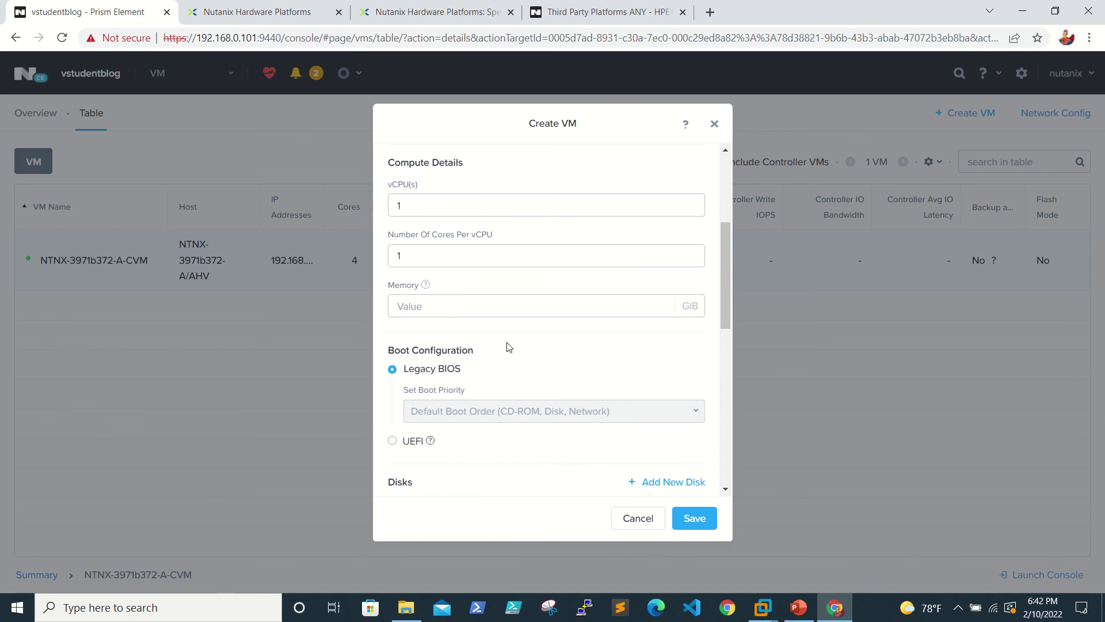
pyautogui.click(479, 305)
pyautogui.write('4')
# Try to add a network adapter to the new VM, check the available networks, and cancel the NIC
pyautogui.scroll(-2, 479, 299)
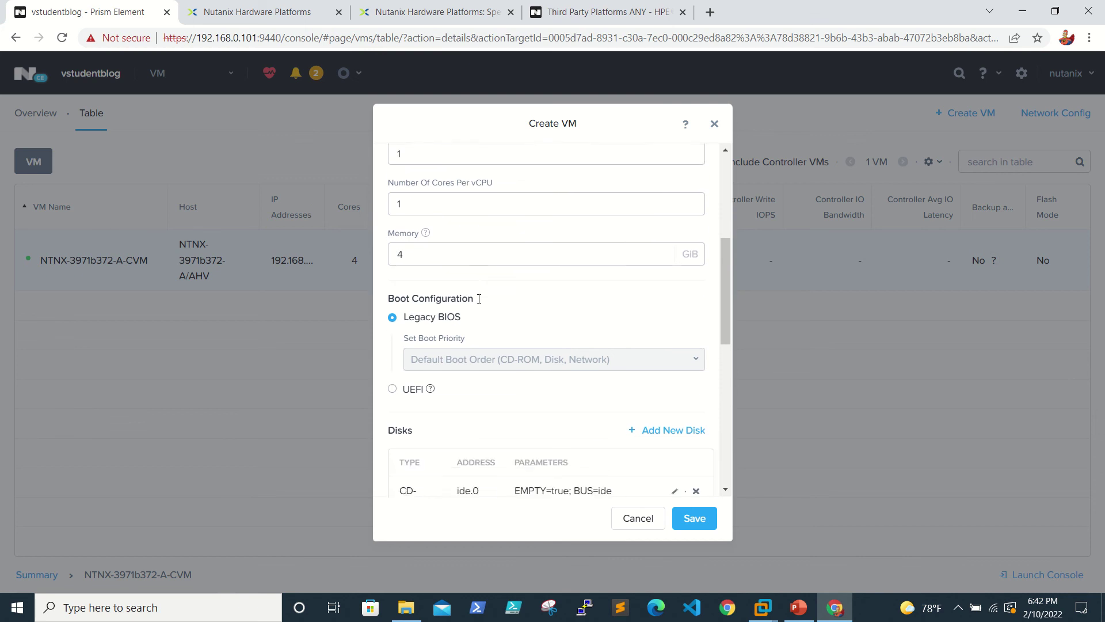
pyautogui.scroll(-1, 478, 300)
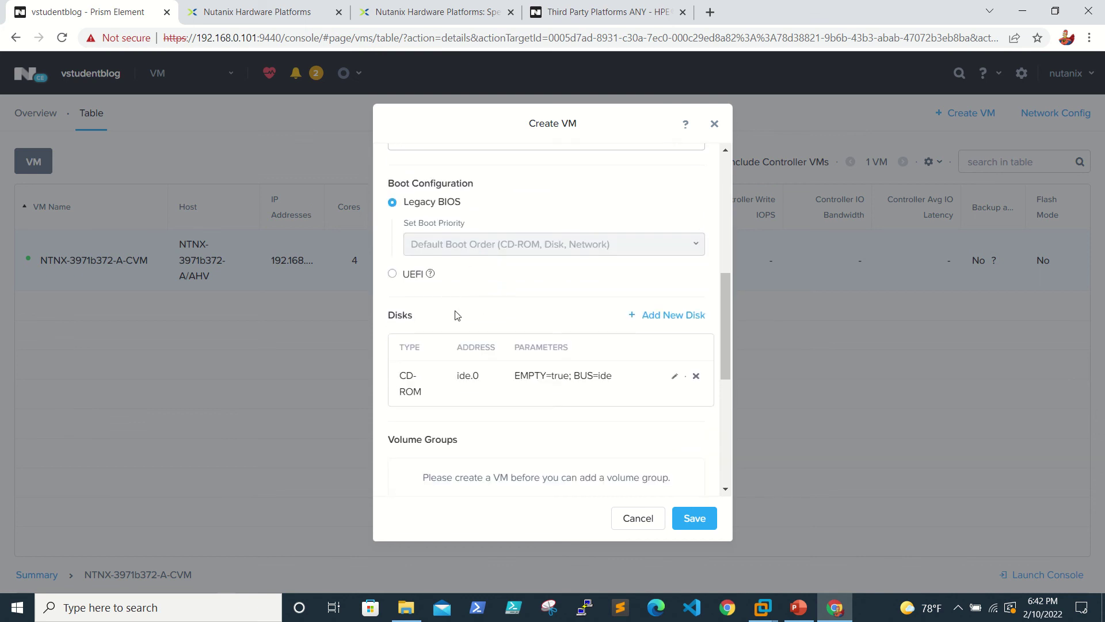
pyautogui.scroll(-2, 456, 315)
pyautogui.scroll(-2, 458, 318)
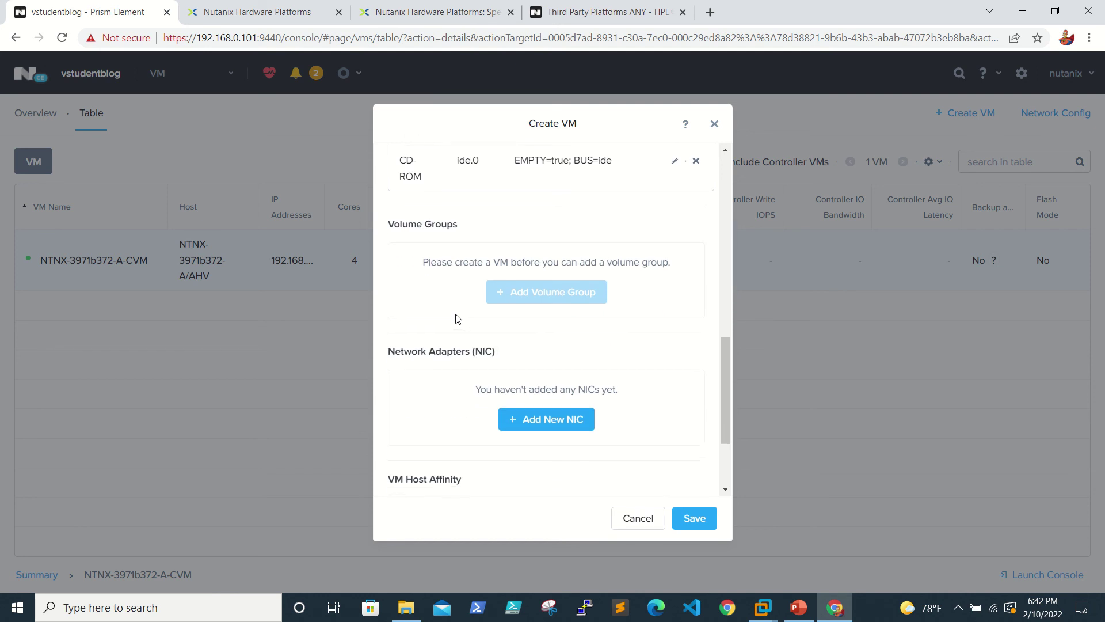
pyautogui.scroll(-1, 458, 318)
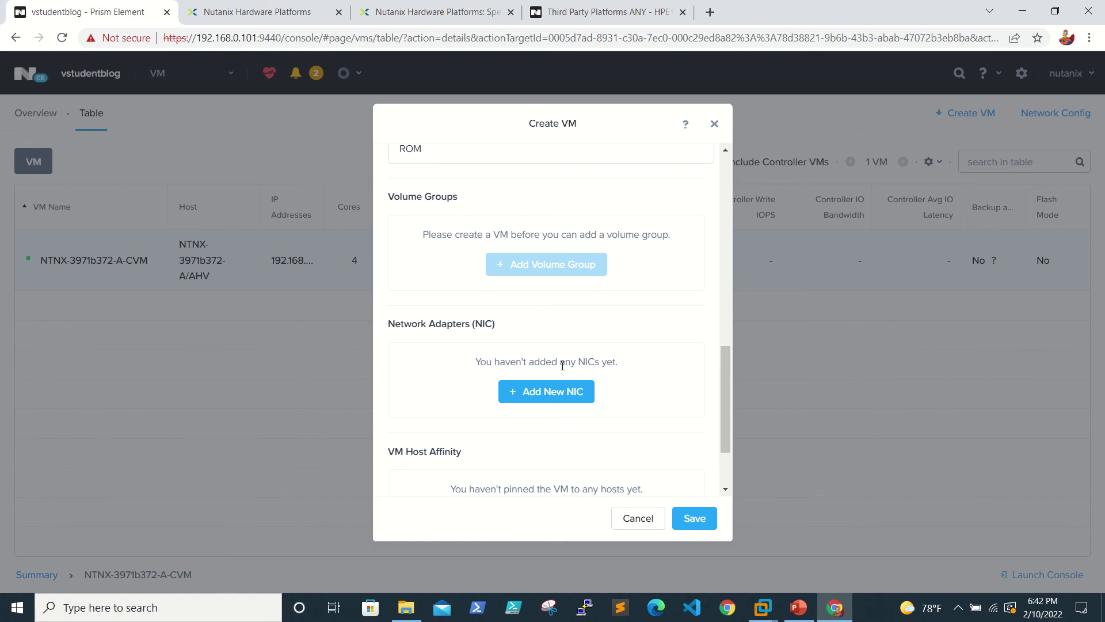
pyautogui.scroll(-2, 562, 365)
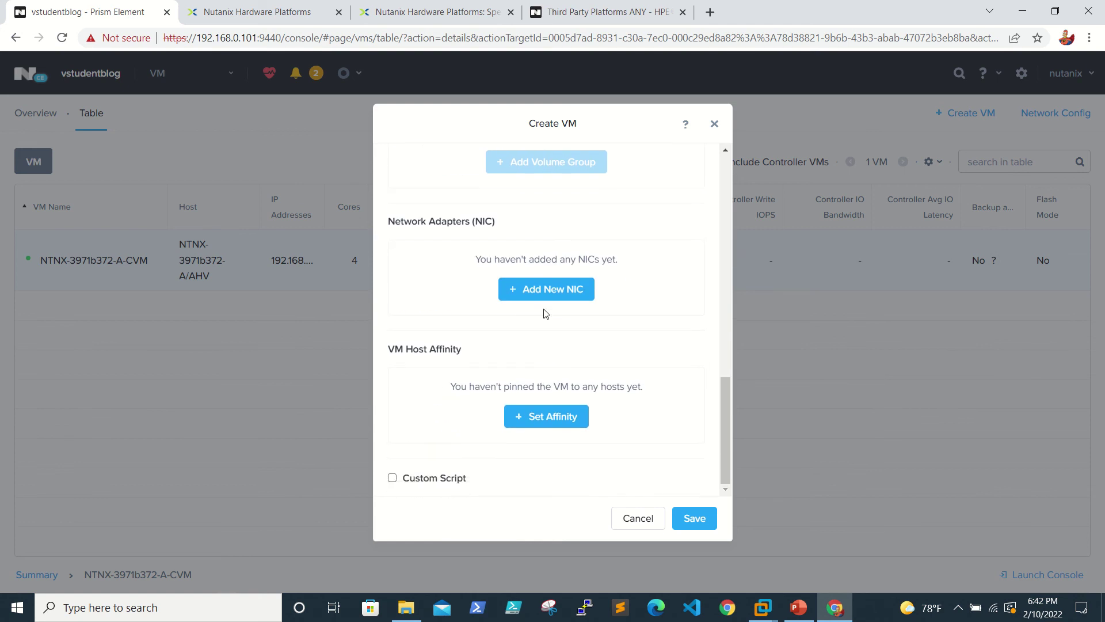
pyautogui.click(543, 298)
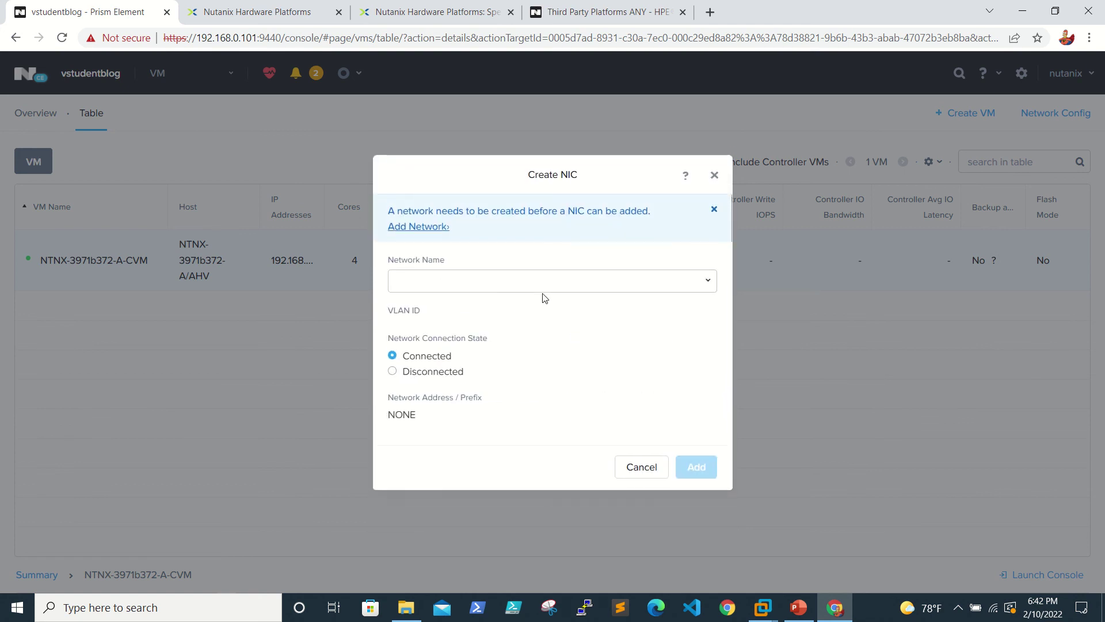
pyautogui.click(694, 284)
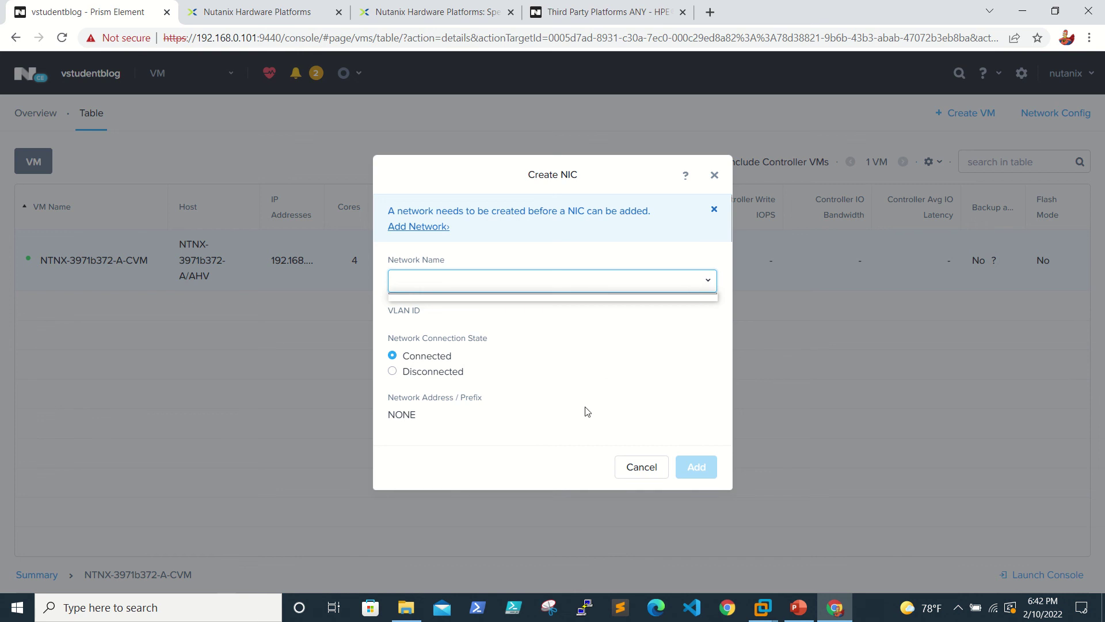
pyautogui.click(640, 467)
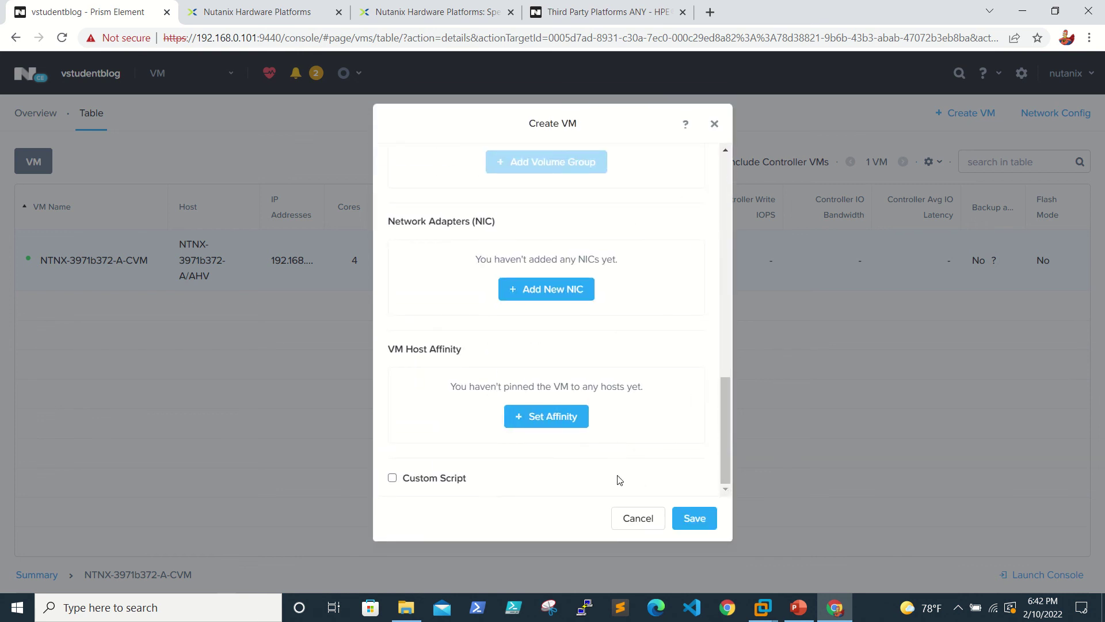
# Review the new VM's general configuration and cancel its creation without saving
pyautogui.scroll(5, 678, 391)
pyautogui.scroll(8, 677, 386)
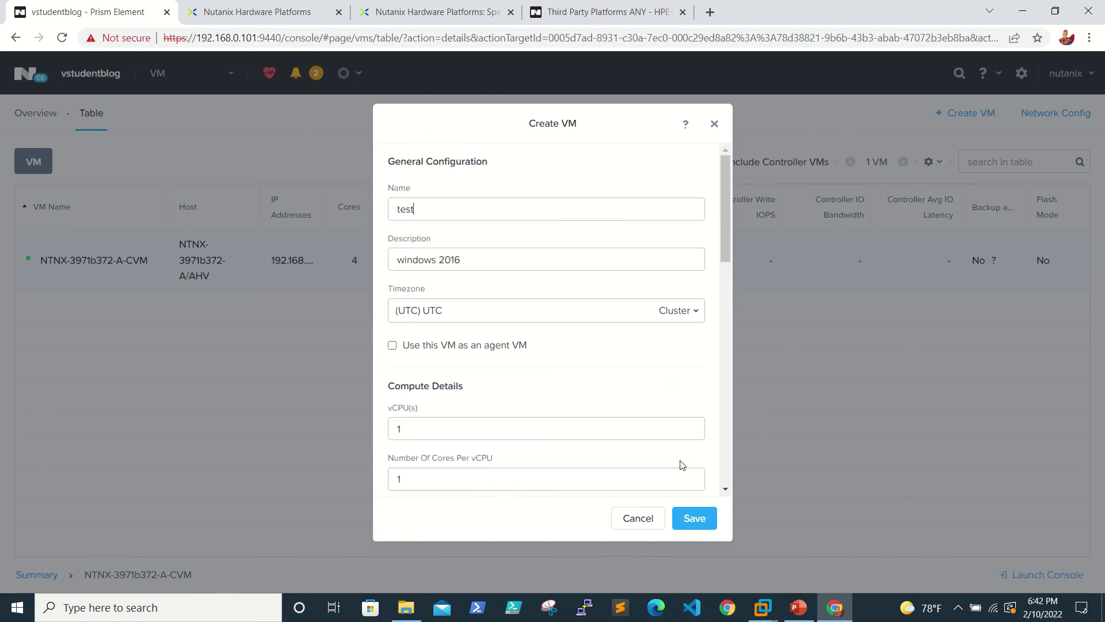
pyautogui.click(634, 531)
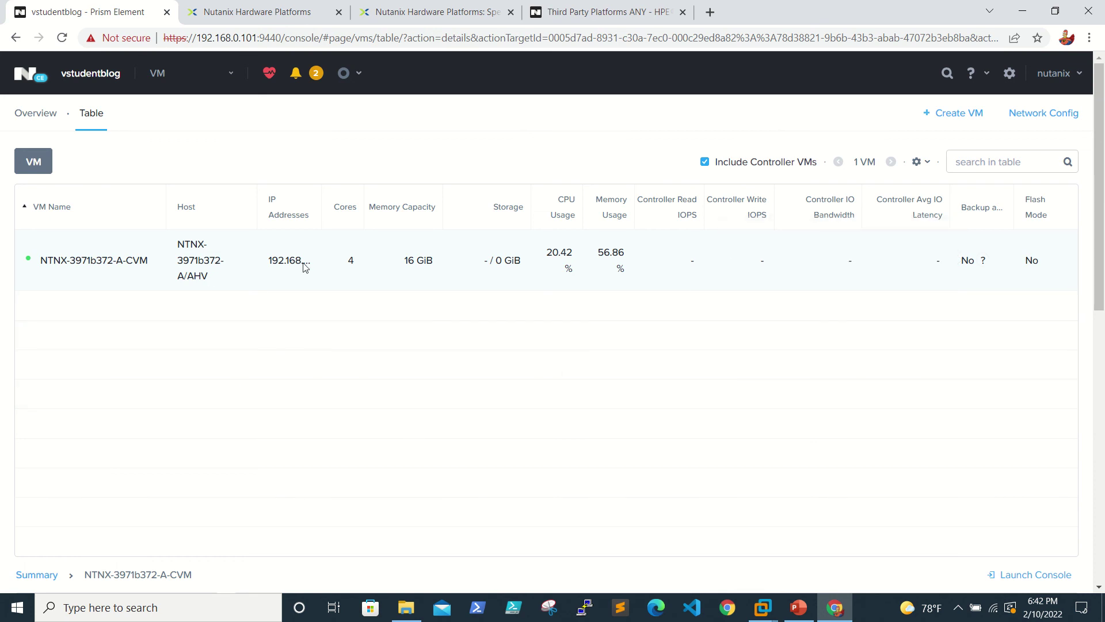
# Check the controller VM's available actions and the list of Prism pages, and return to the home dashboard
pyautogui.moveTo(113, 259)
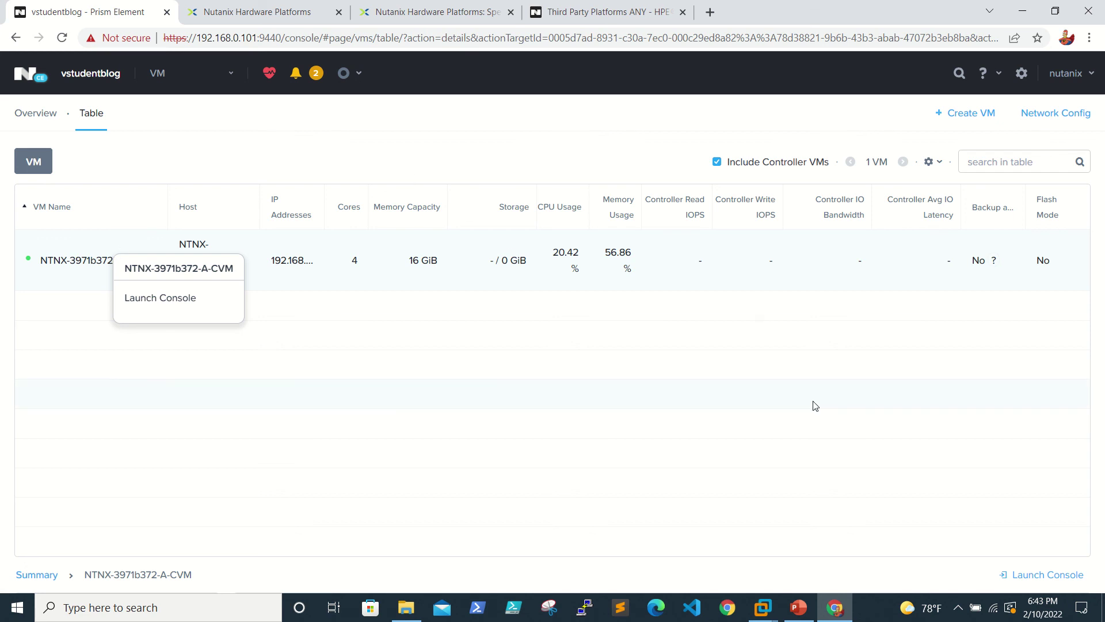
pyautogui.click(175, 82)
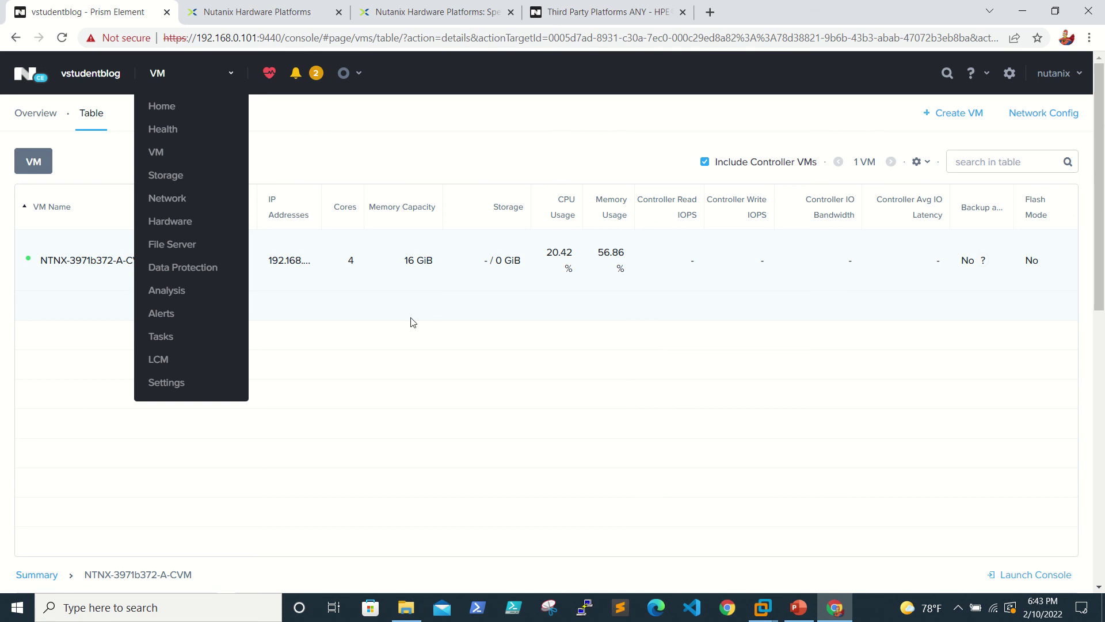
pyautogui.click(538, 378)
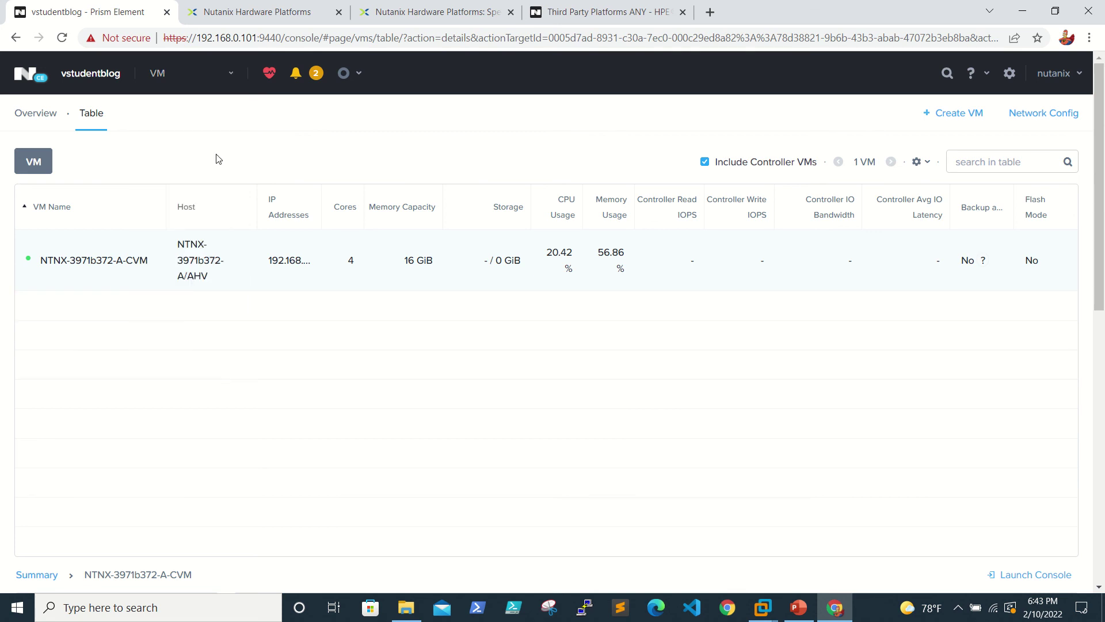
pyautogui.click(26, 80)
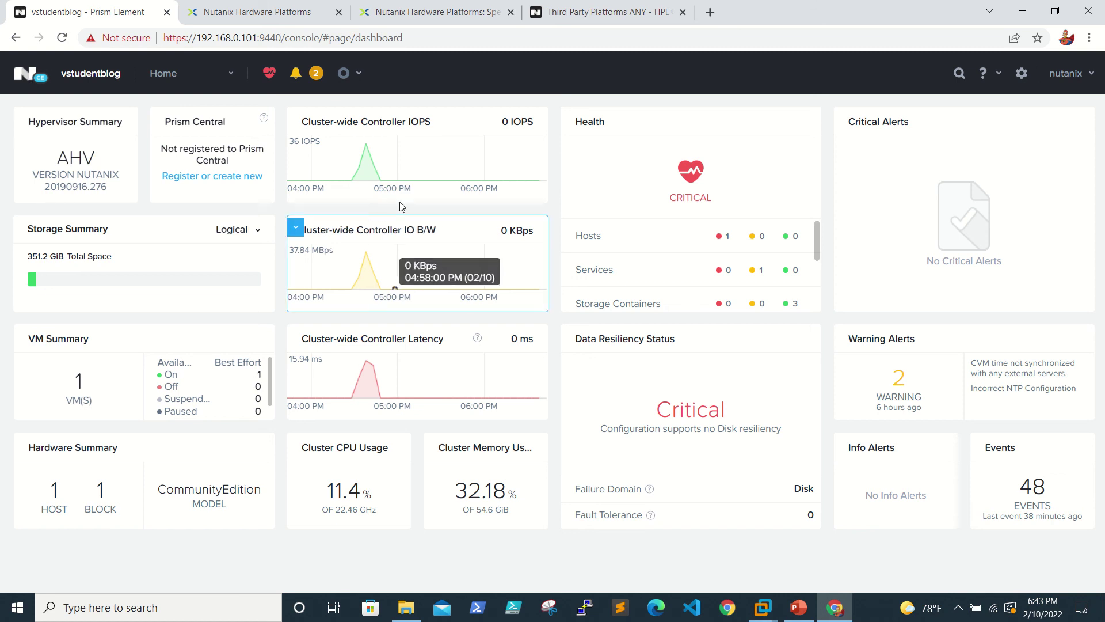
pyautogui.moveTo(499, 5)
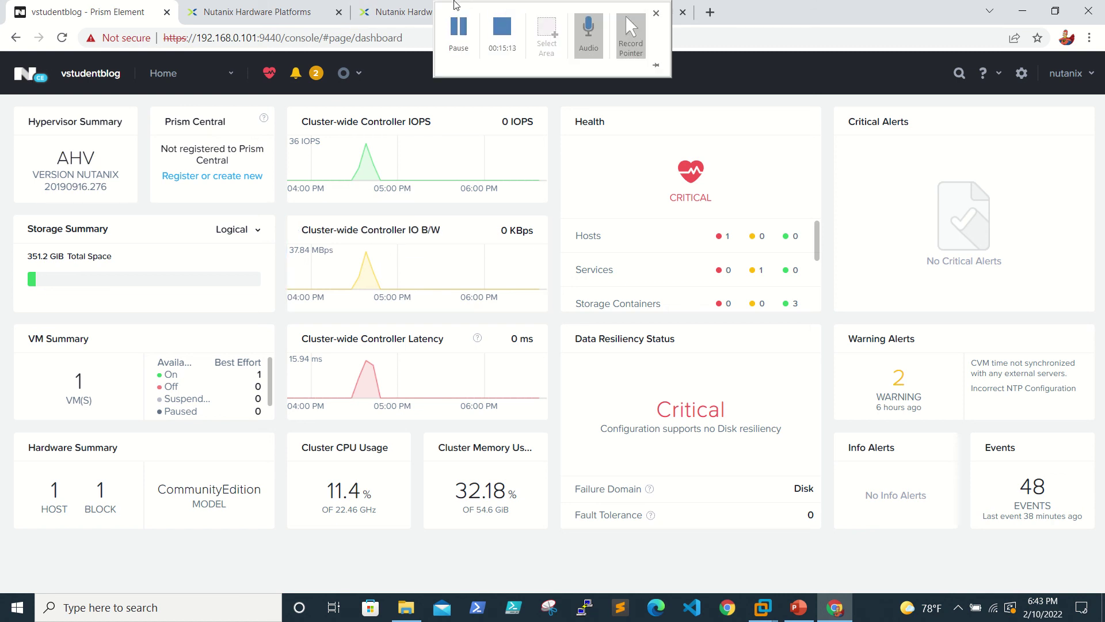